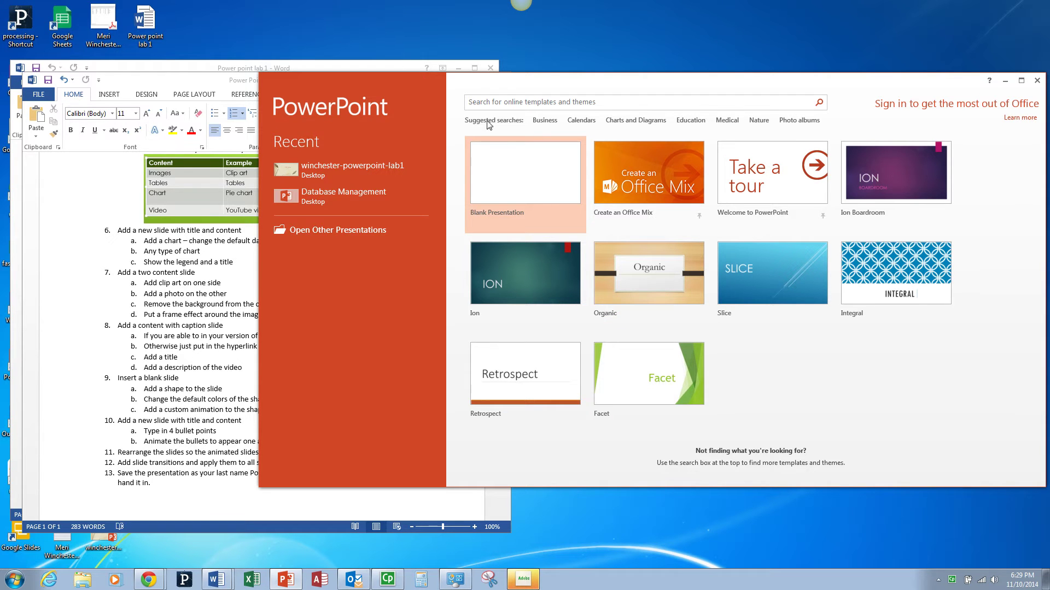
Create a new presentation from the Ion theme using its orange colour variant
click(558, 292)
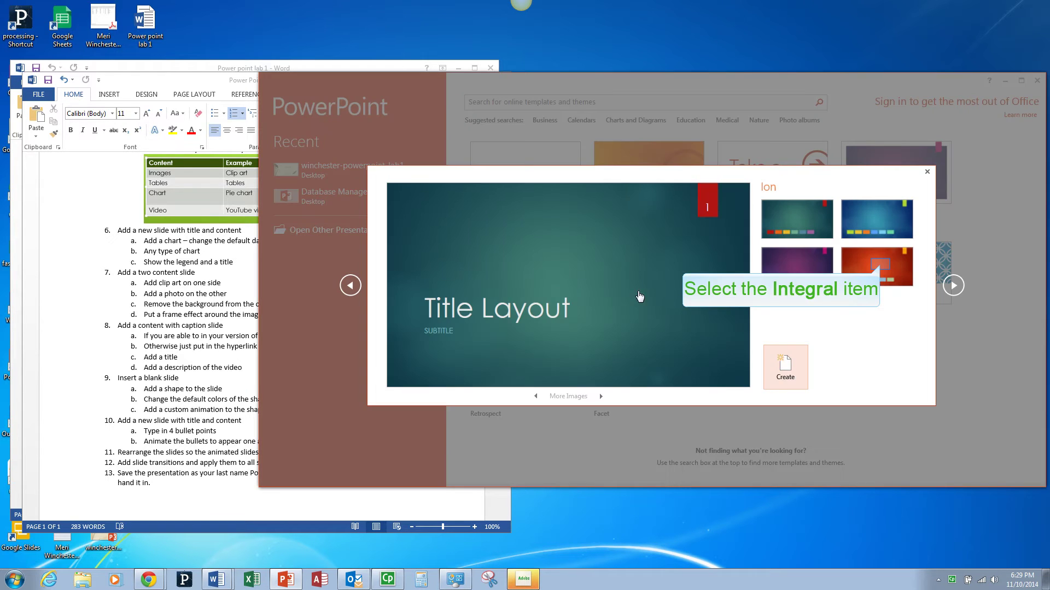
click(870, 273)
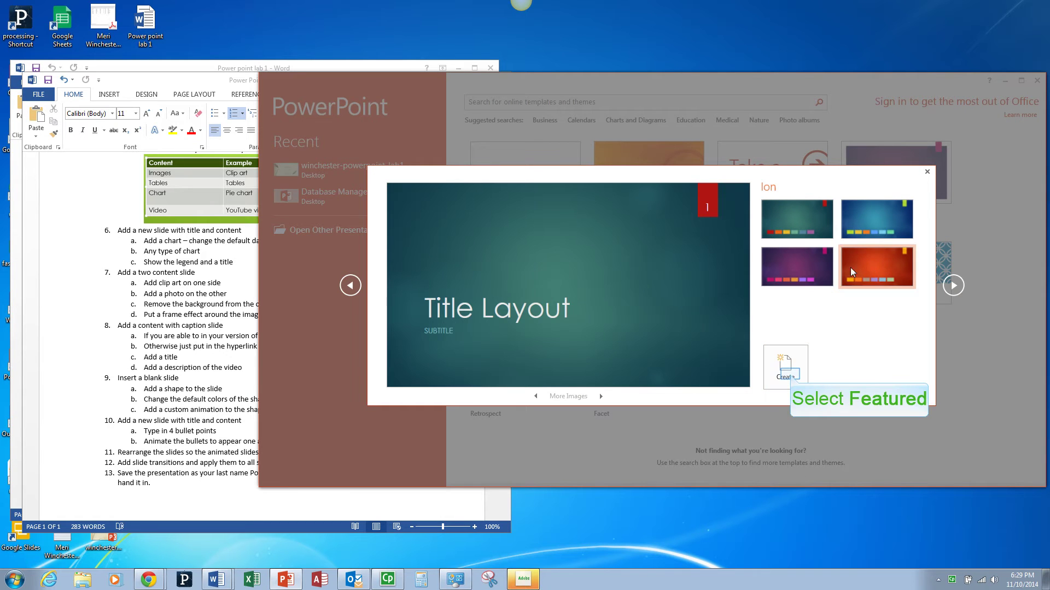
click(791, 376)
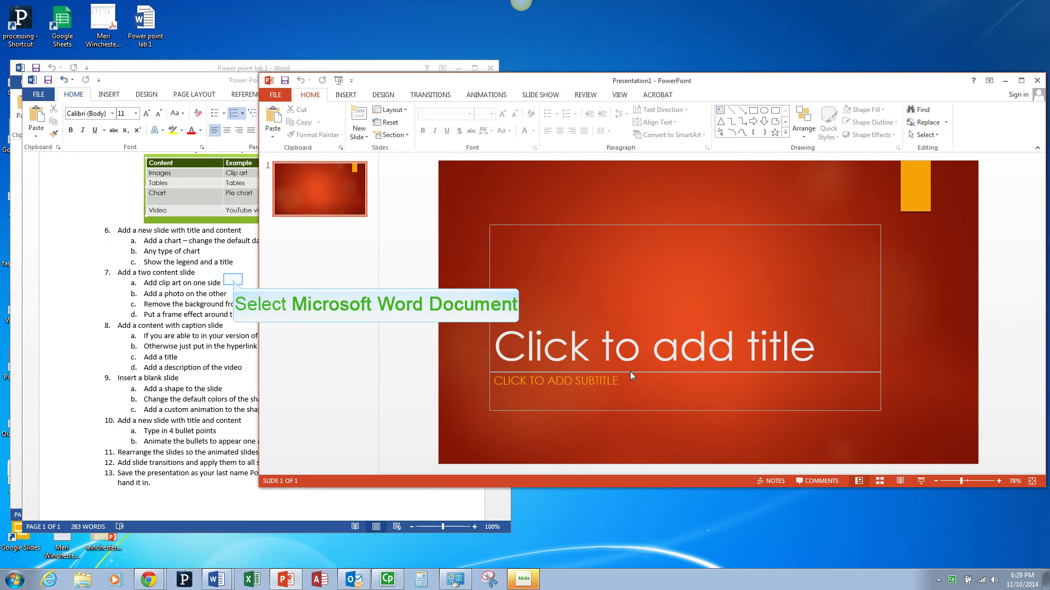
Scroll the Word lab instructions back to the top, then return to PowerPoint
click(234, 283)
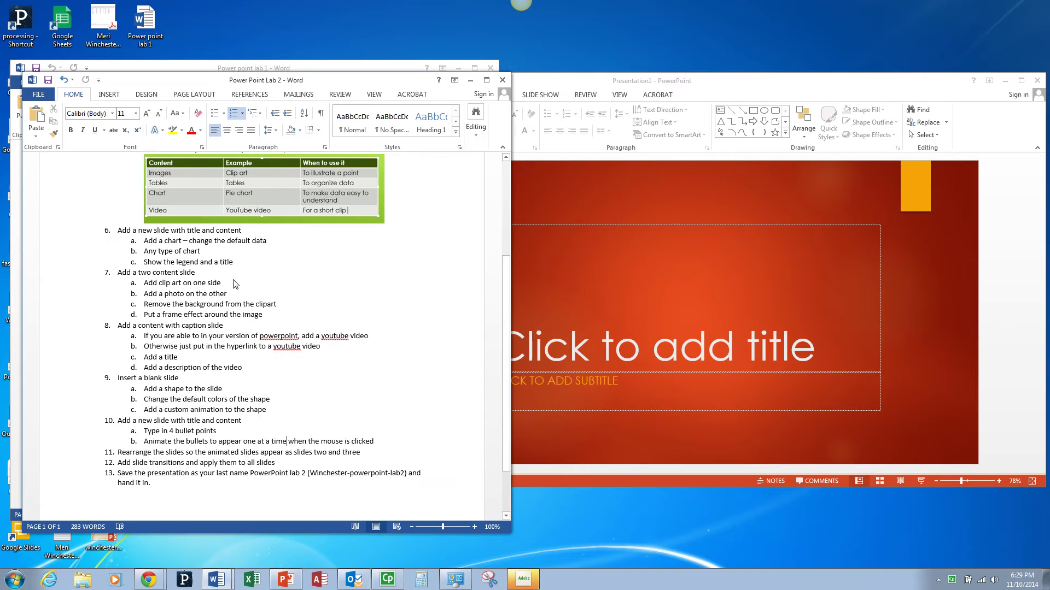
scroll(234, 282, up, 5)
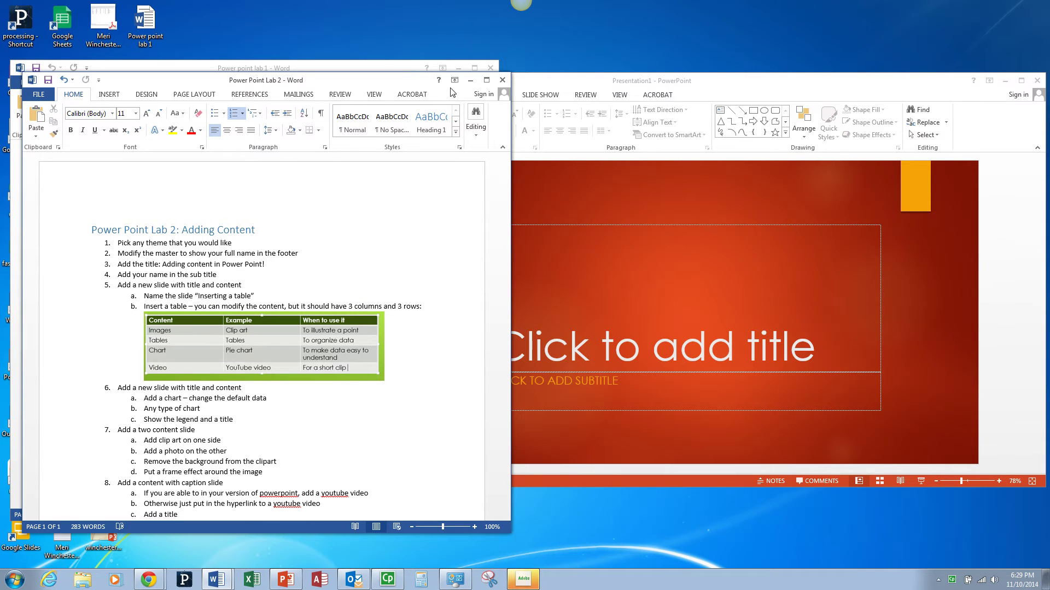
click(563, 289)
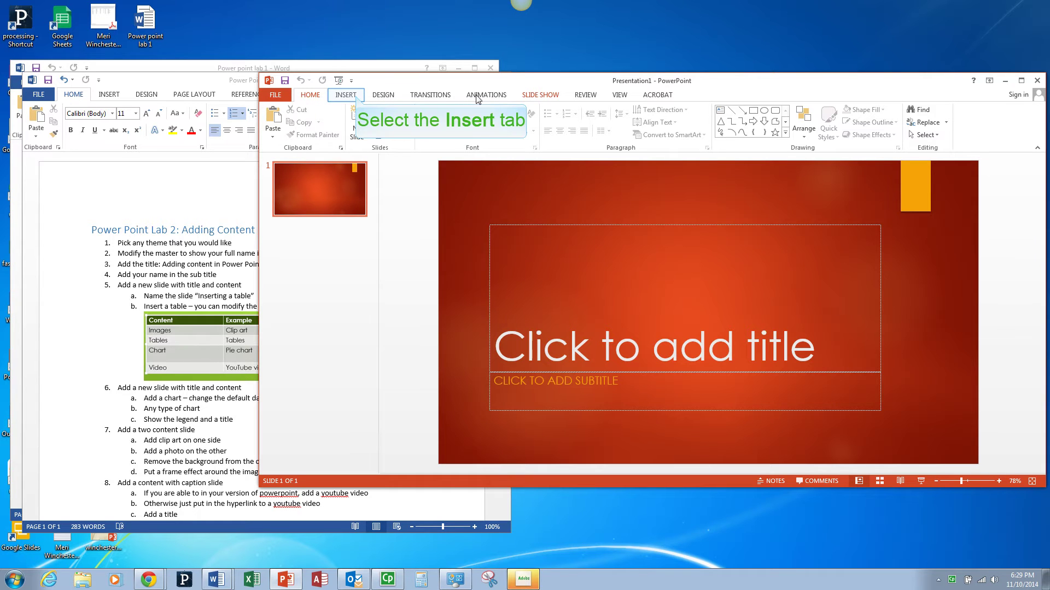
Add a footer with the presenter's full name, applied to all slides
click(346, 95)
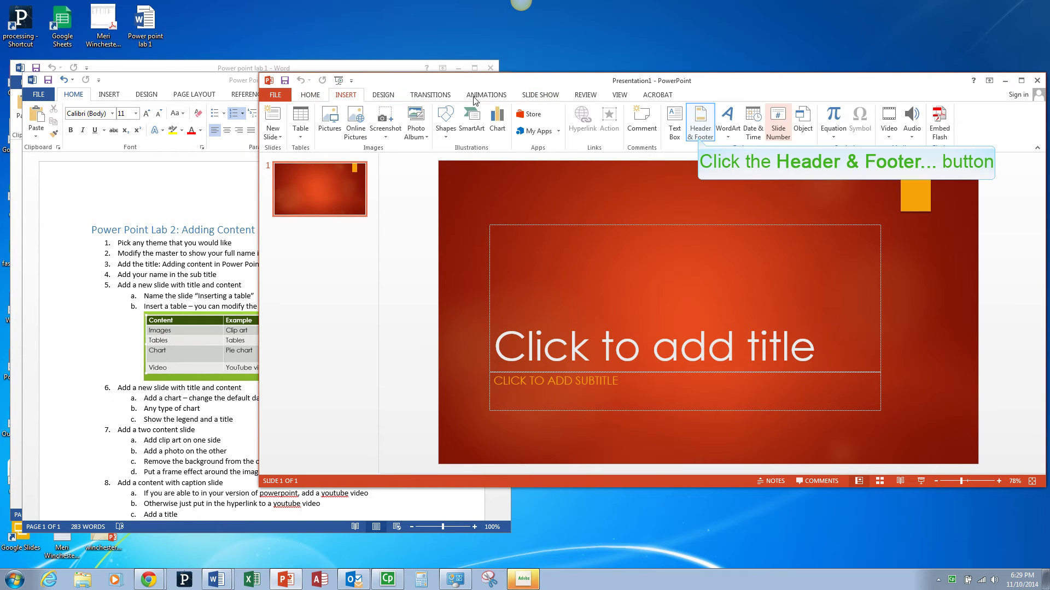
click(700, 132)
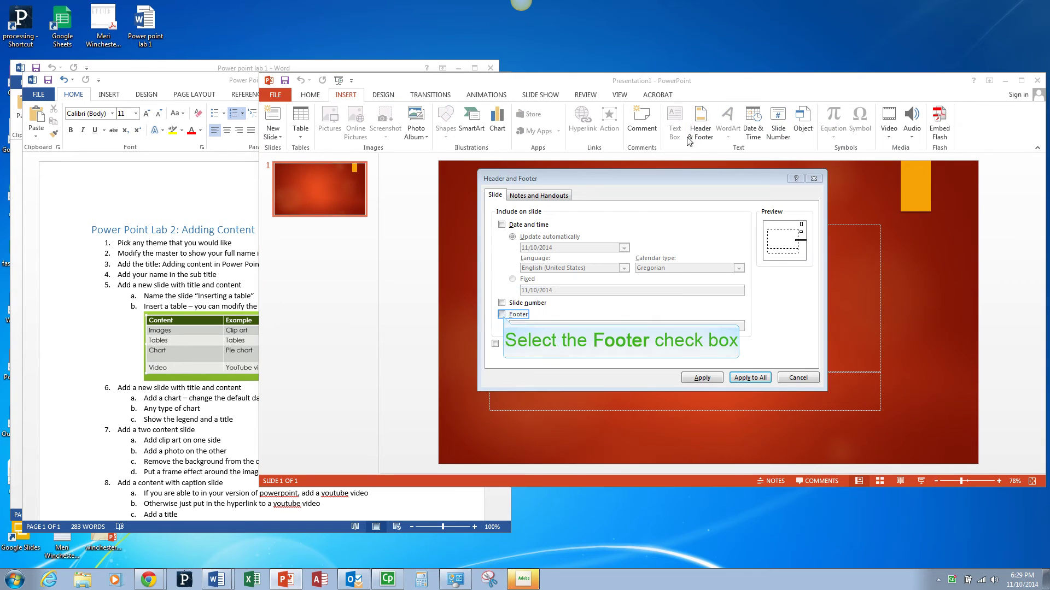
click(502, 315)
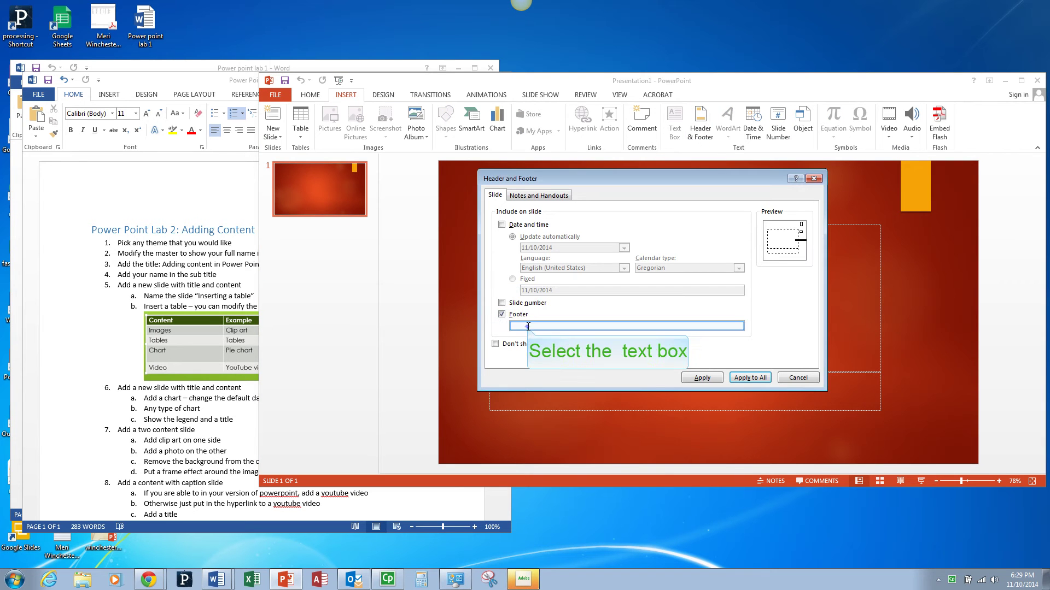
click(530, 326)
text(Meri Winchester)
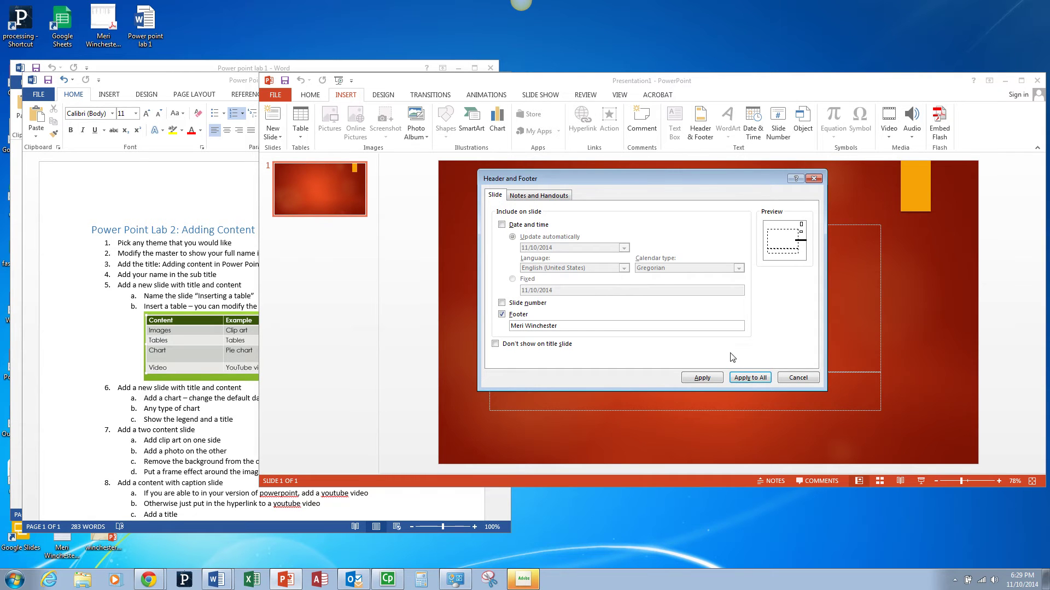
click(749, 378)
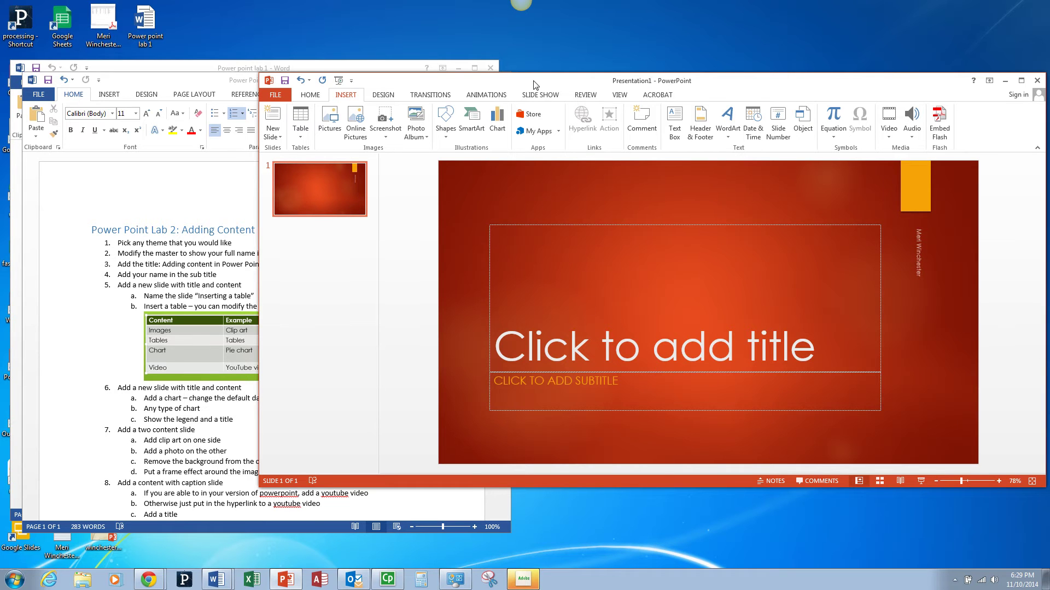
drag(536, 82, 590, 80)
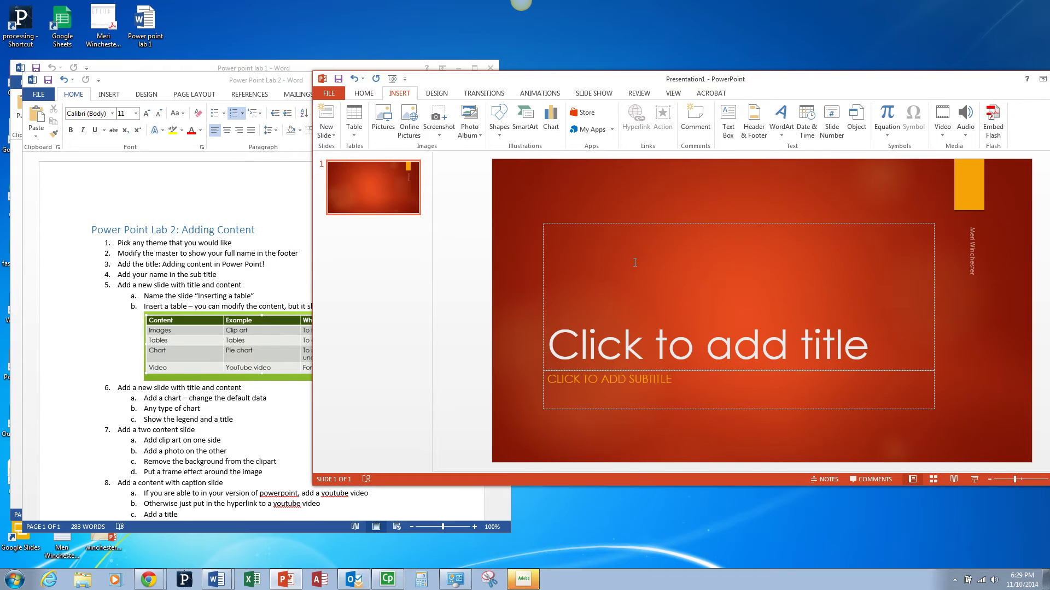
Paste 'Adding content in PowerPoint' as the title and the presenter's name as subtitle
click(634, 297)
text(Adding content in PowerPoint)
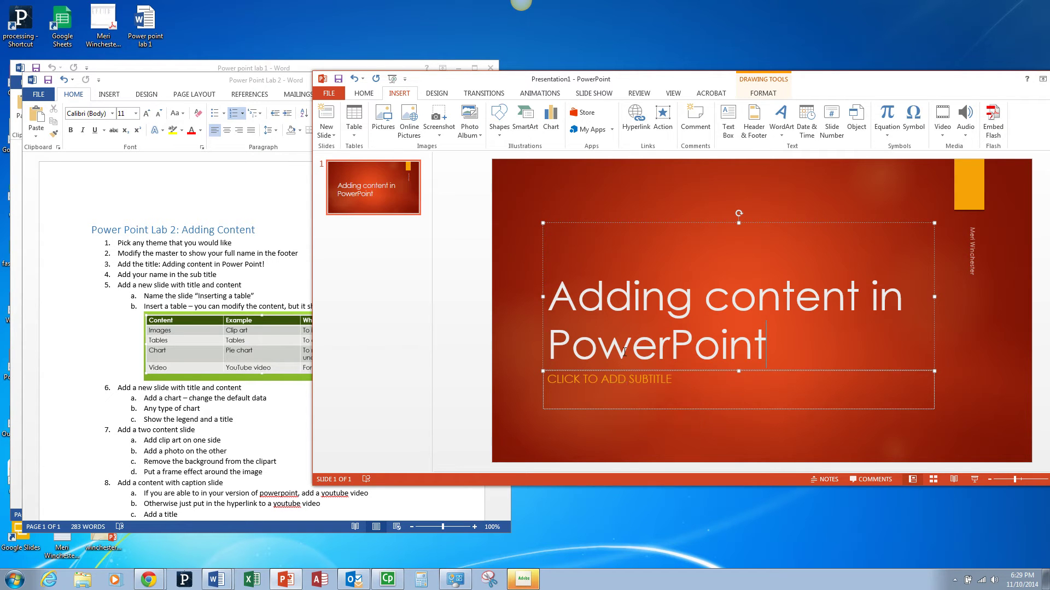
click(619, 388)
text(MERI WINCHESTER)
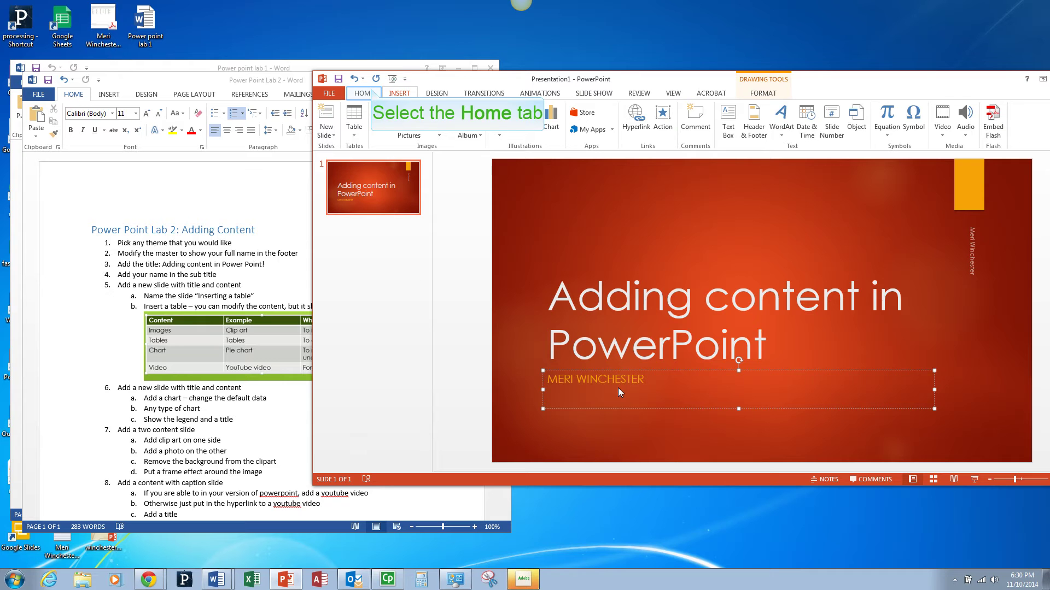
click(369, 92)
Add a Title and Content slide titled 'Inserting a table'
click(417, 130)
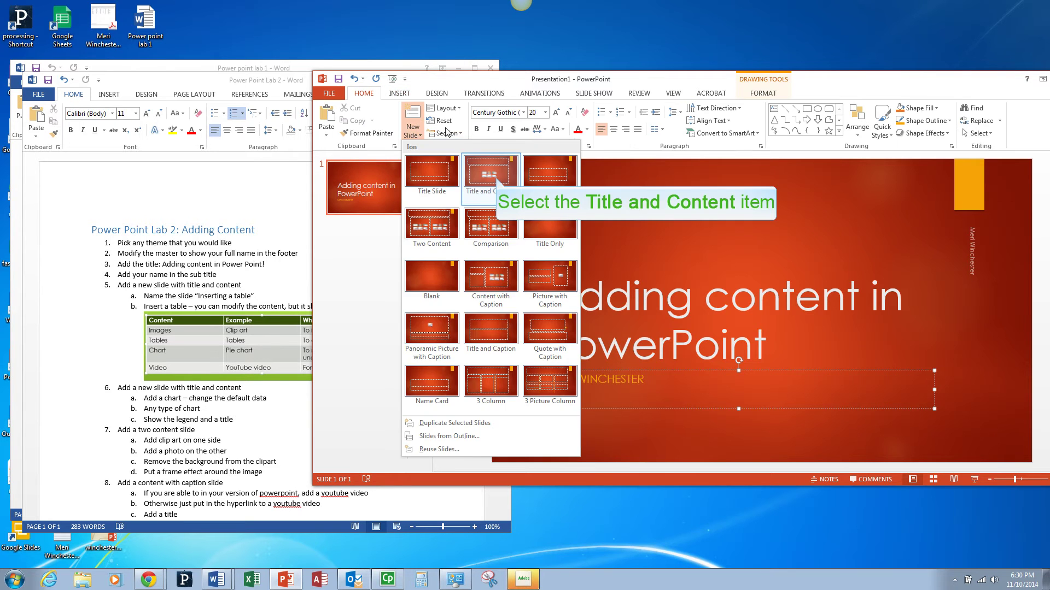
click(495, 174)
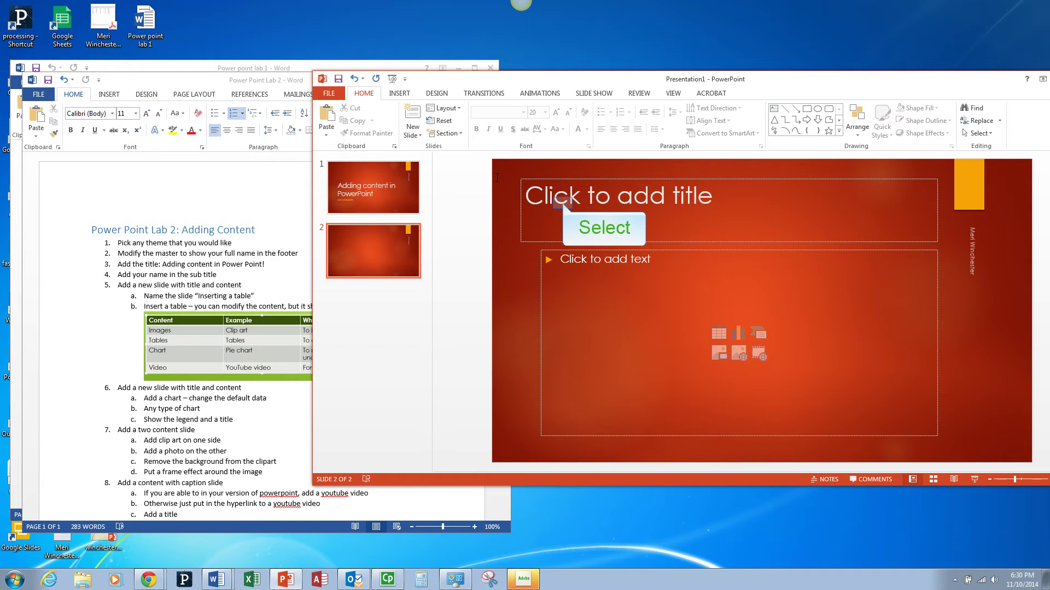
click(563, 204)
text(Inserting a table)
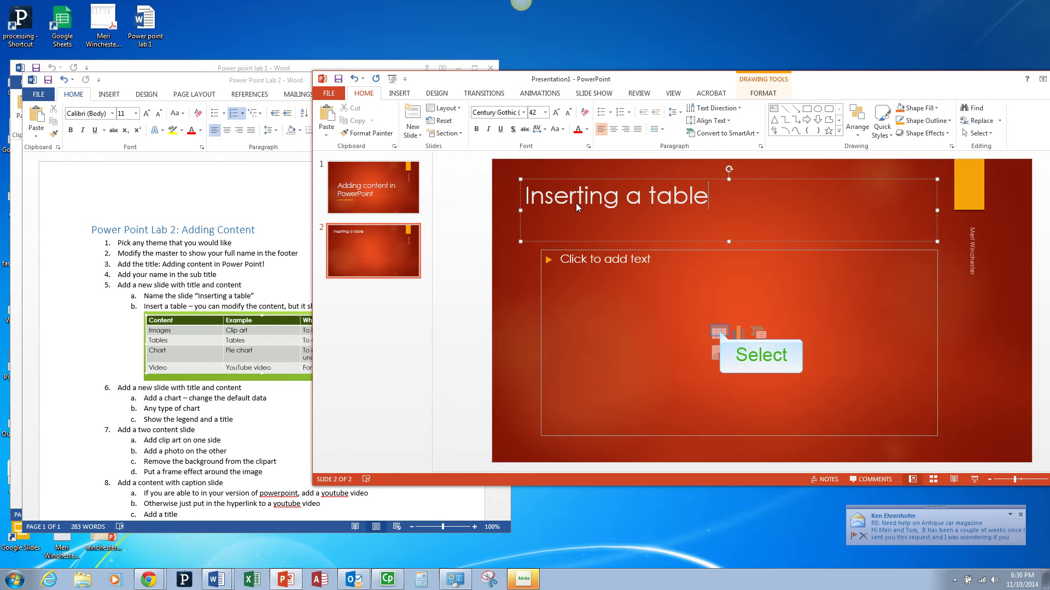
Insert a 3-column, 3-row table into the slide's content placeholder
click(720, 334)
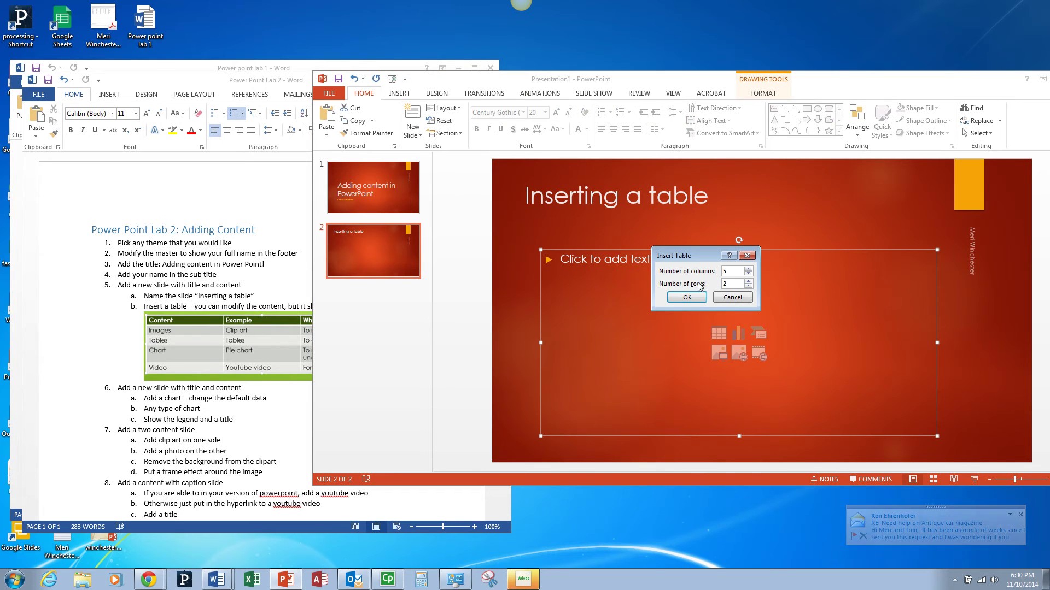
double_click(748, 273)
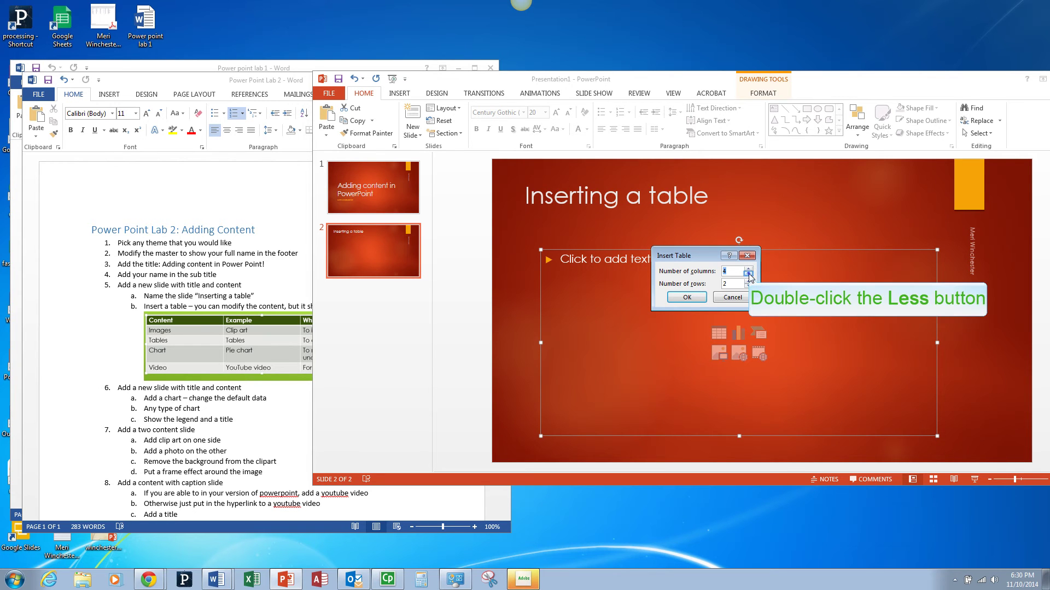
click(748, 281)
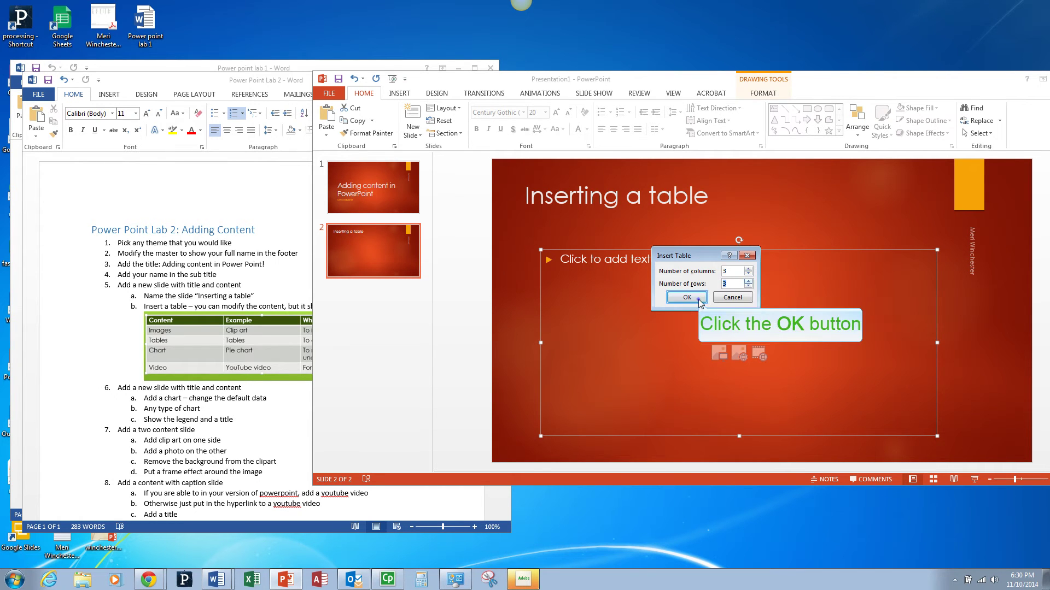
click(687, 298)
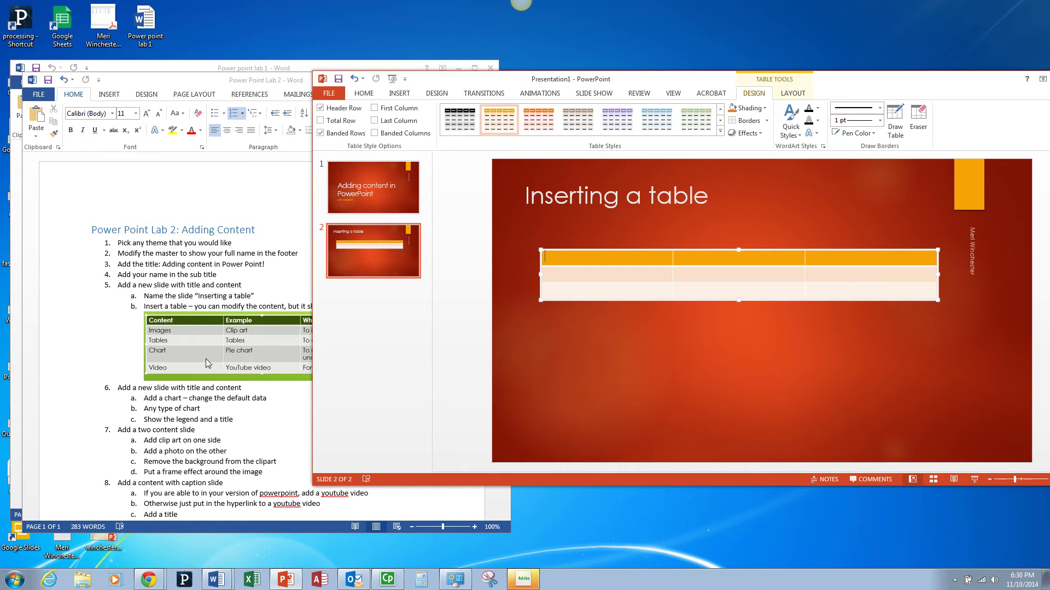
key(Escape)
key(Escape)
key(Page_Up)
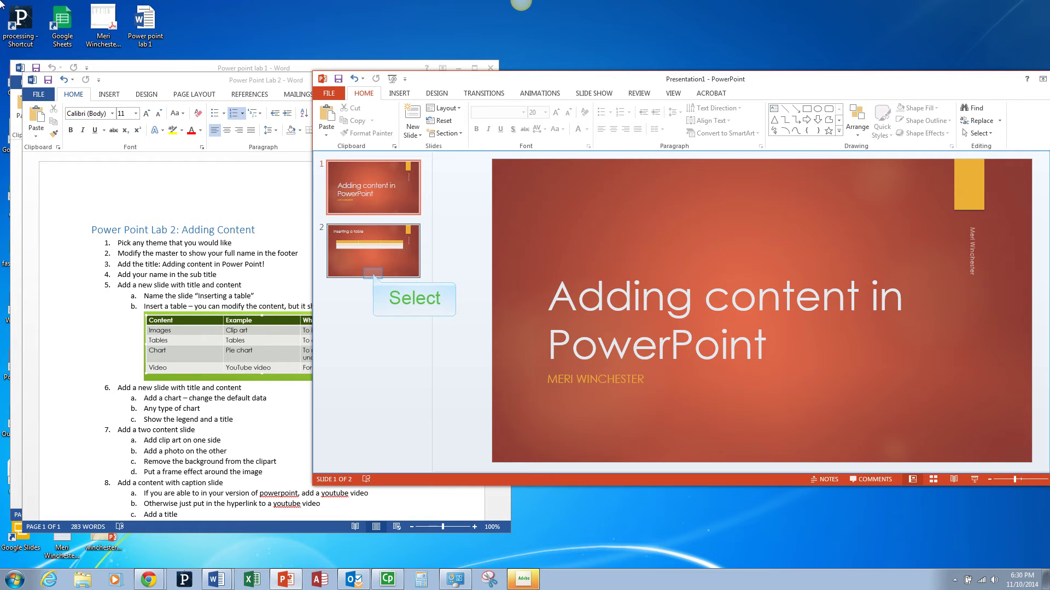
Add a third Title and Content slide after the table slide
click(373, 273)
click(419, 139)
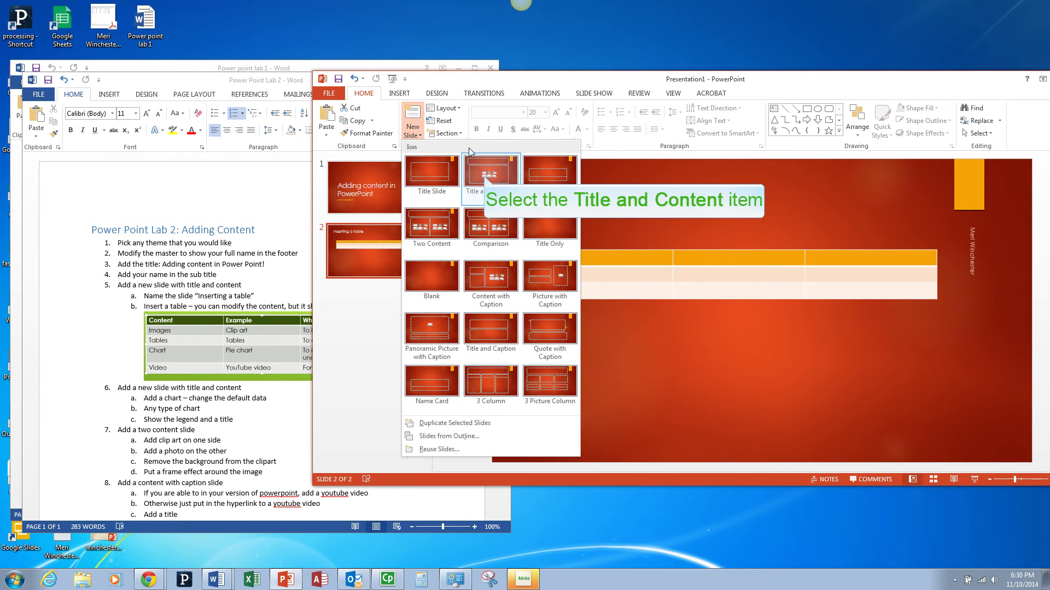
click(484, 179)
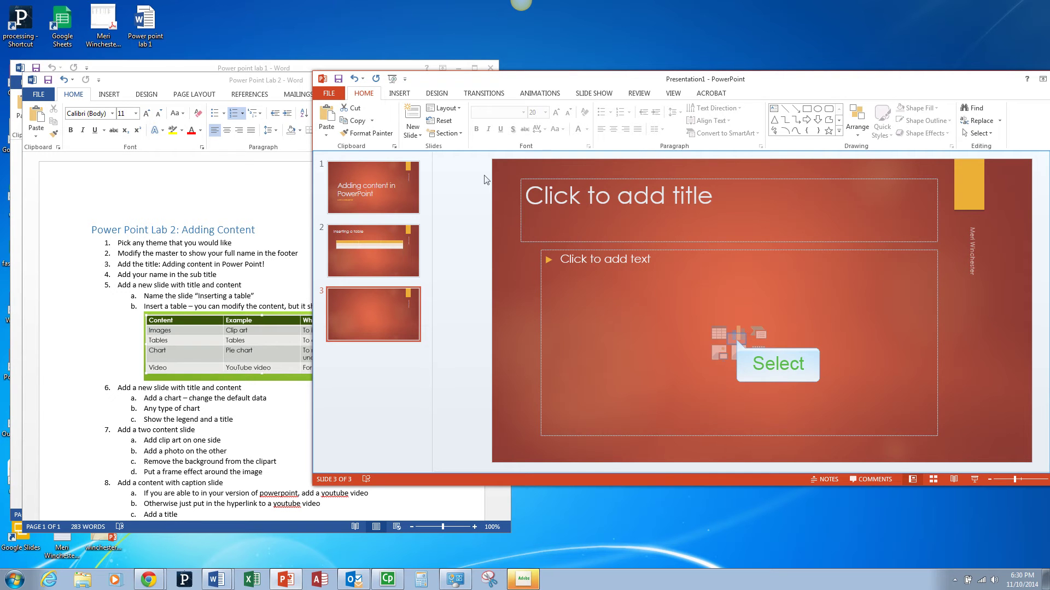
Insert a Pie chart into the new slide's content placeholder
click(736, 340)
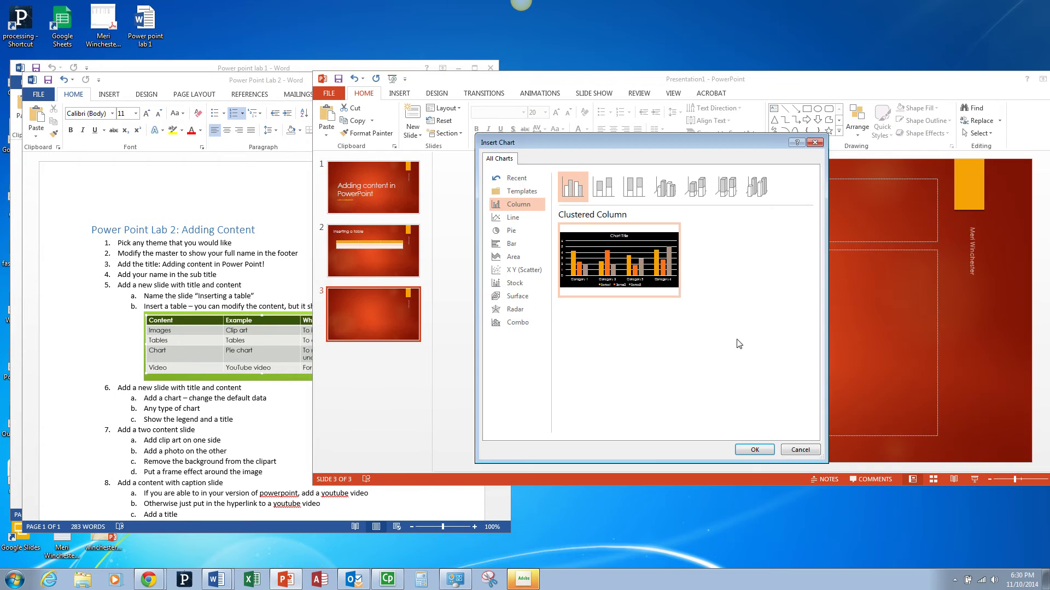
click(512, 243)
click(514, 269)
click(514, 283)
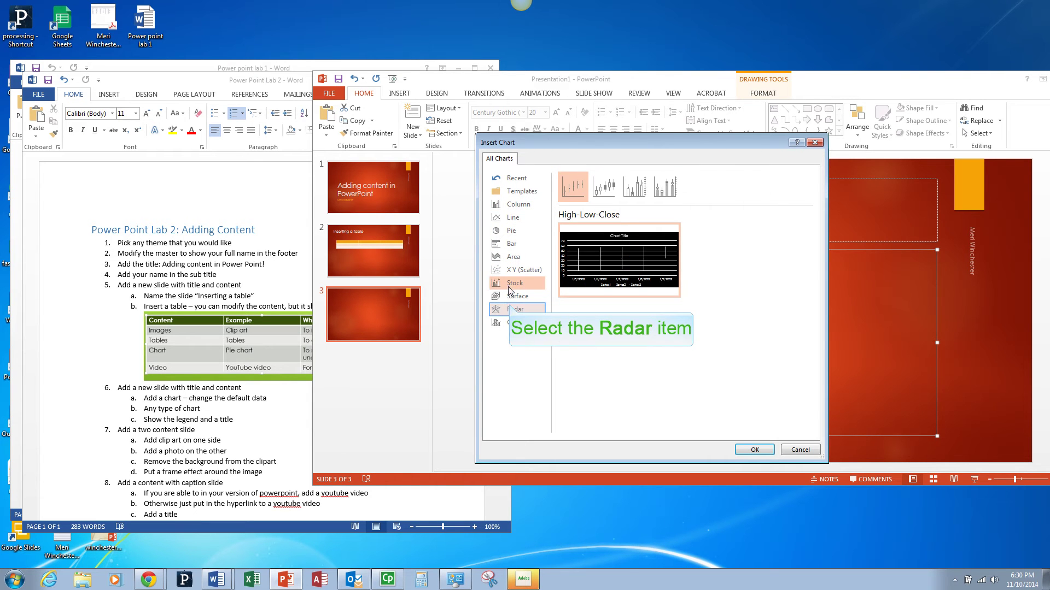
click(514, 309)
click(520, 234)
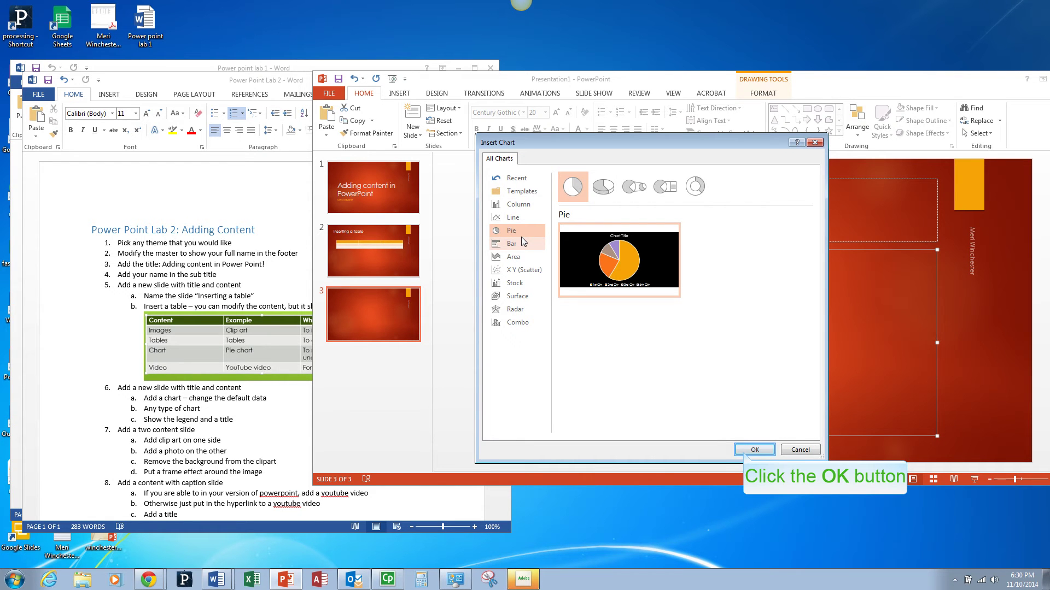
click(745, 452)
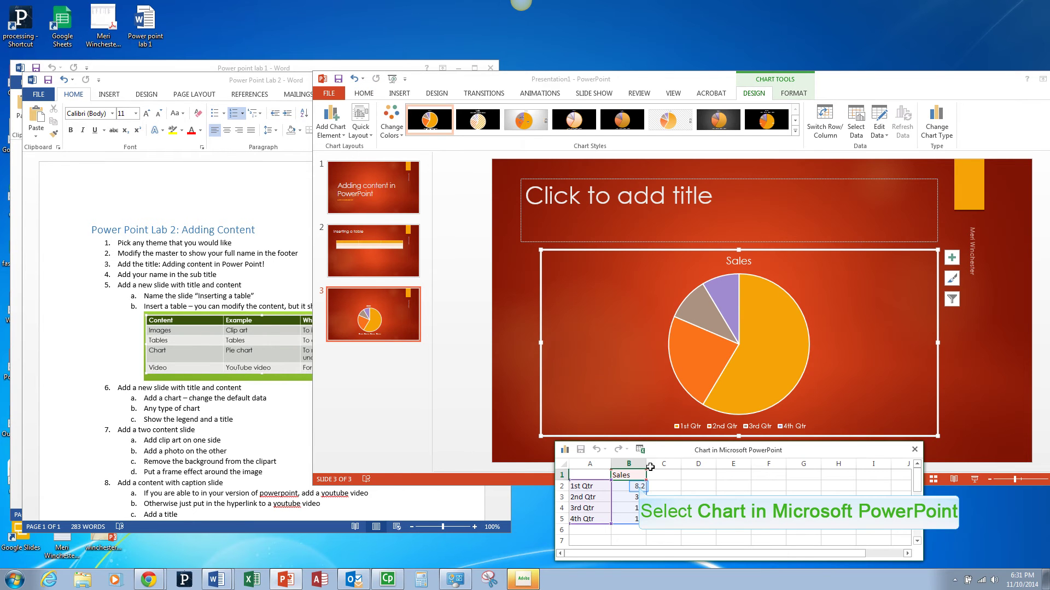
Commit Sales values 50, 75, 15, 22 in cells B2–B5 and close the data sheet
click(638, 487)
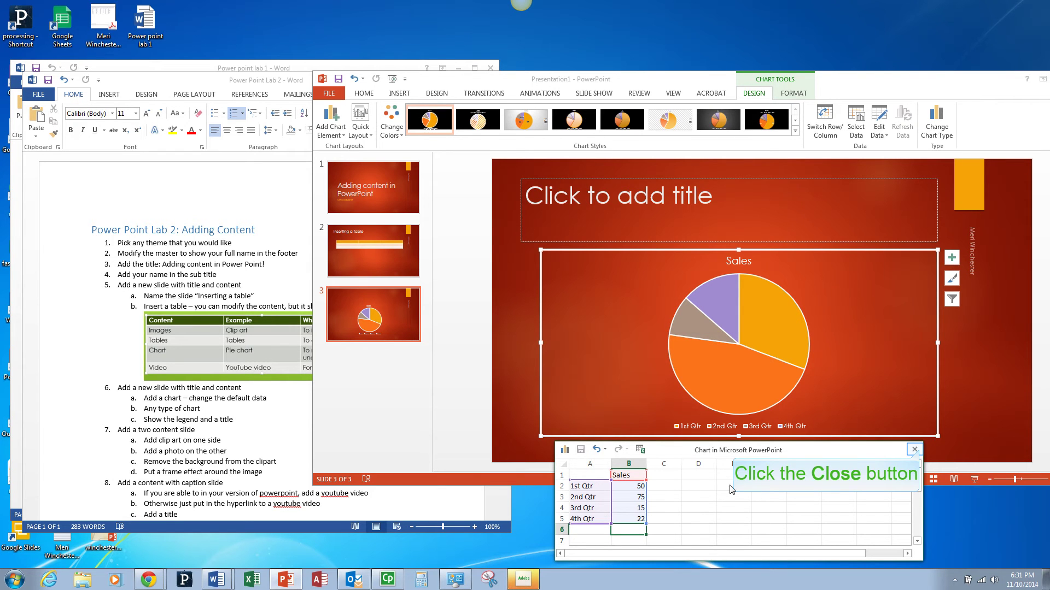
click(918, 450)
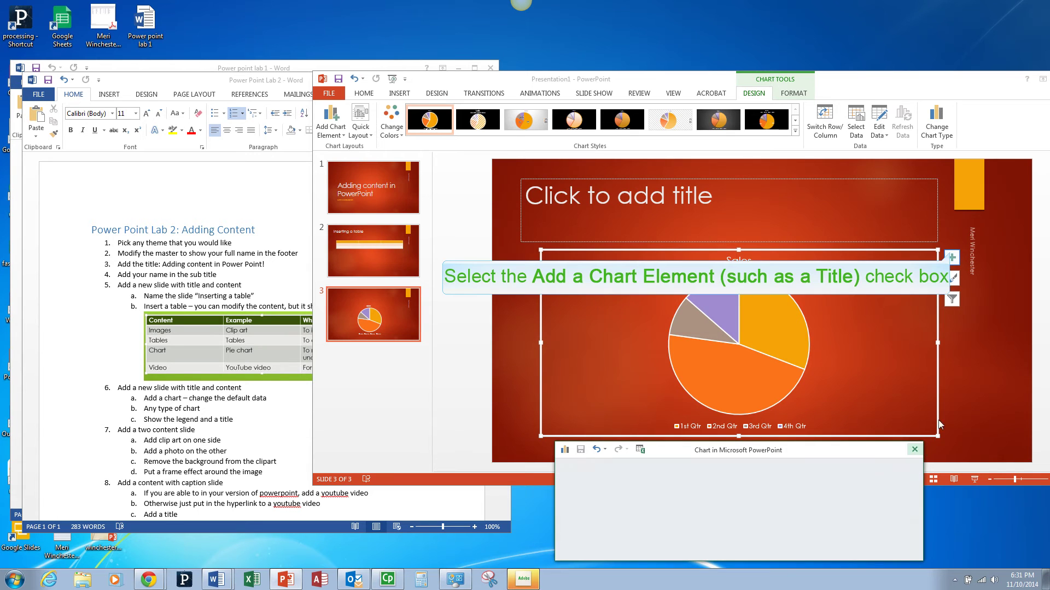
click(951, 257)
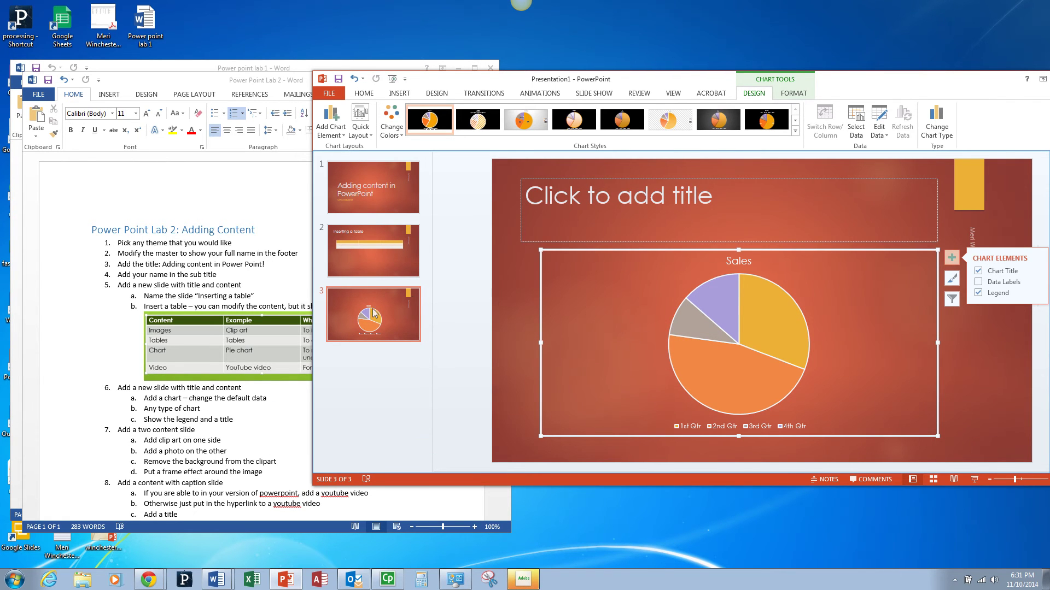
click(264, 414)
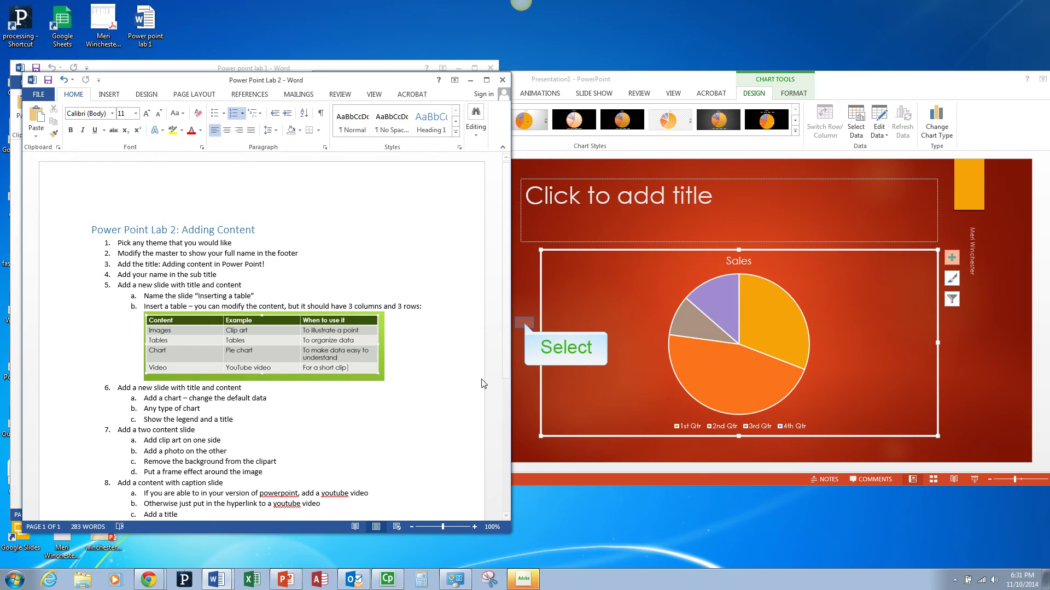
click(524, 322)
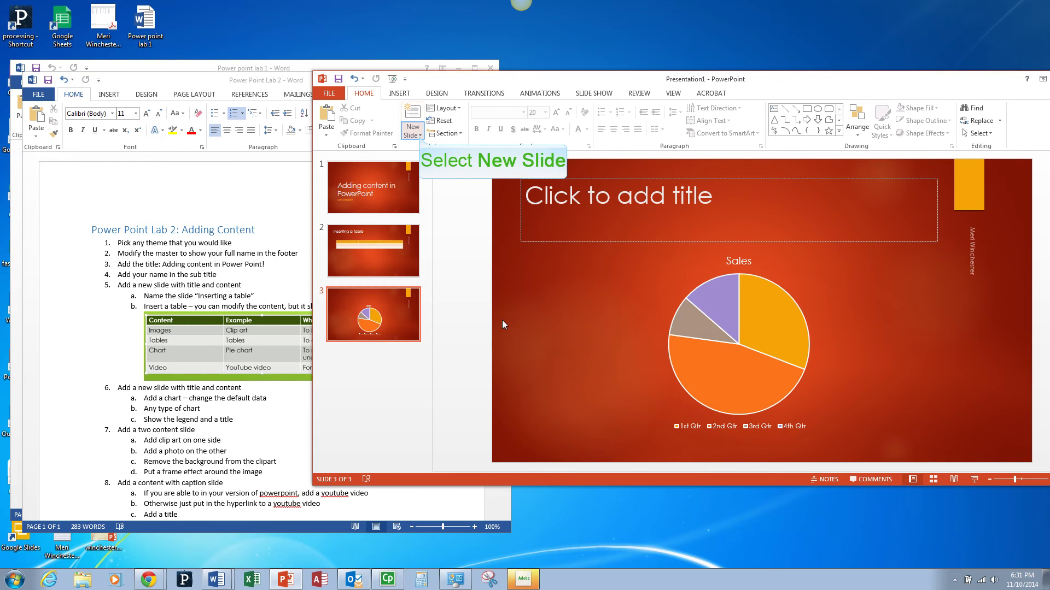
Add a Two Content slide and insert the dog portrait on pink background at left
click(421, 138)
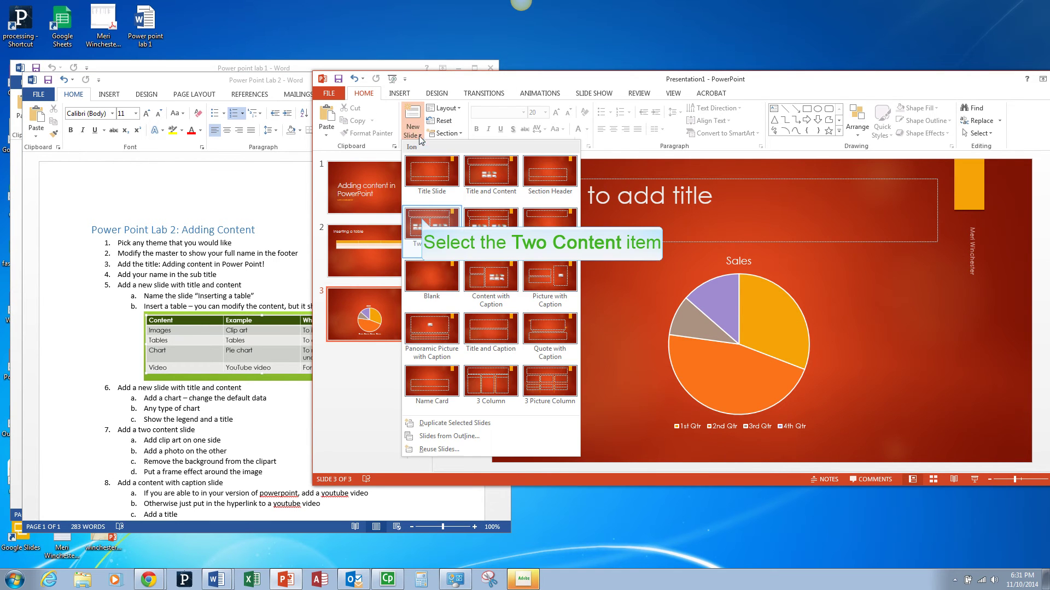
click(422, 222)
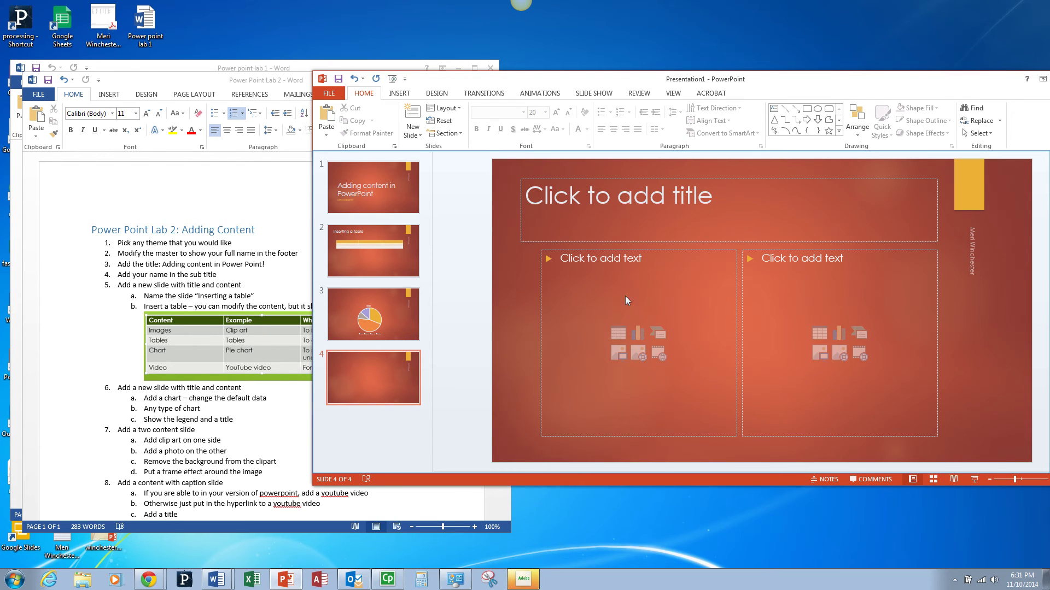
click(638, 355)
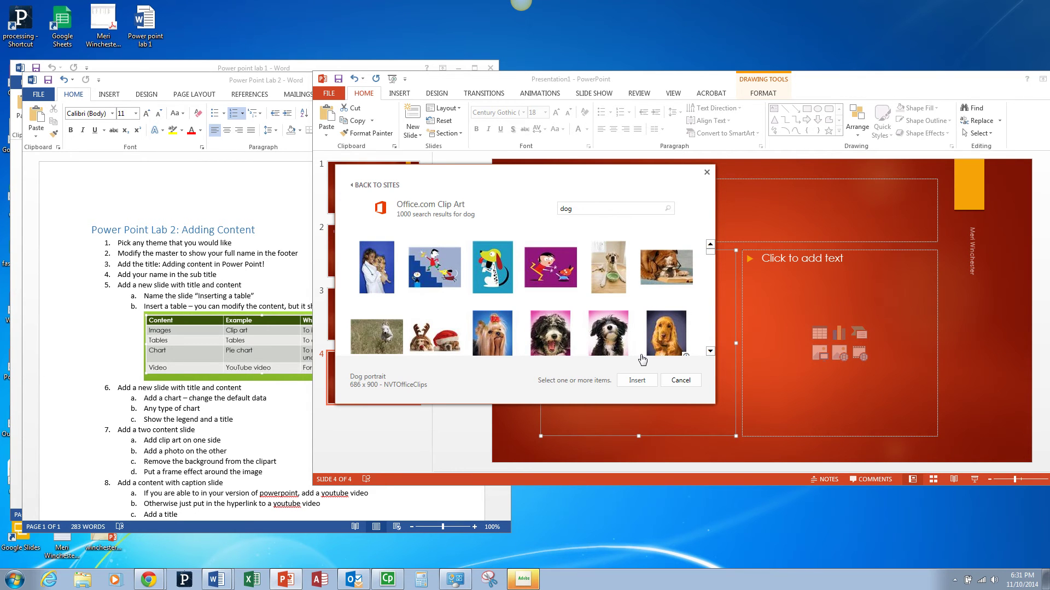
click(608, 329)
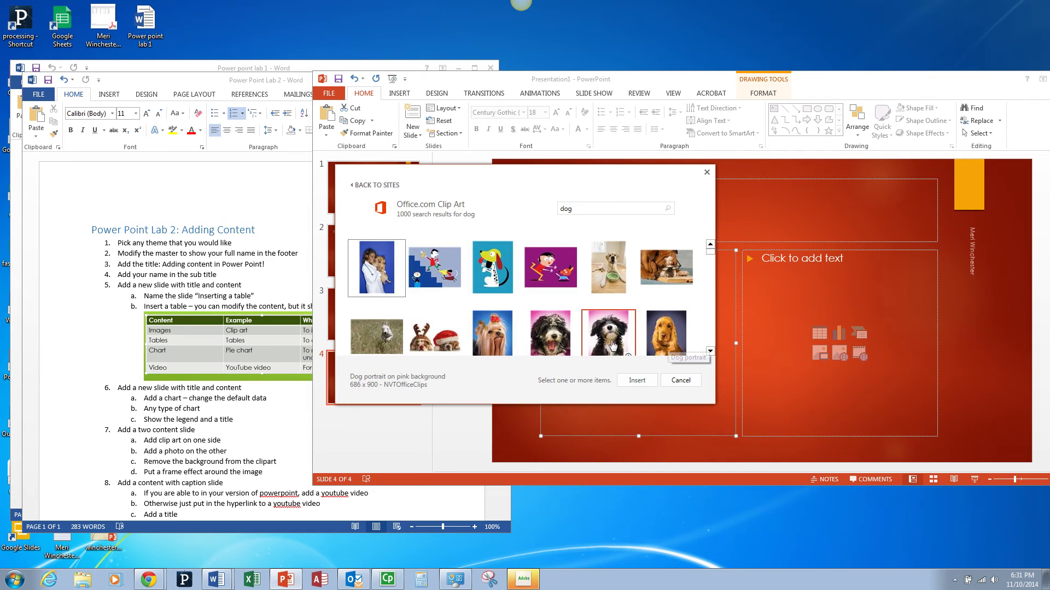
click(634, 381)
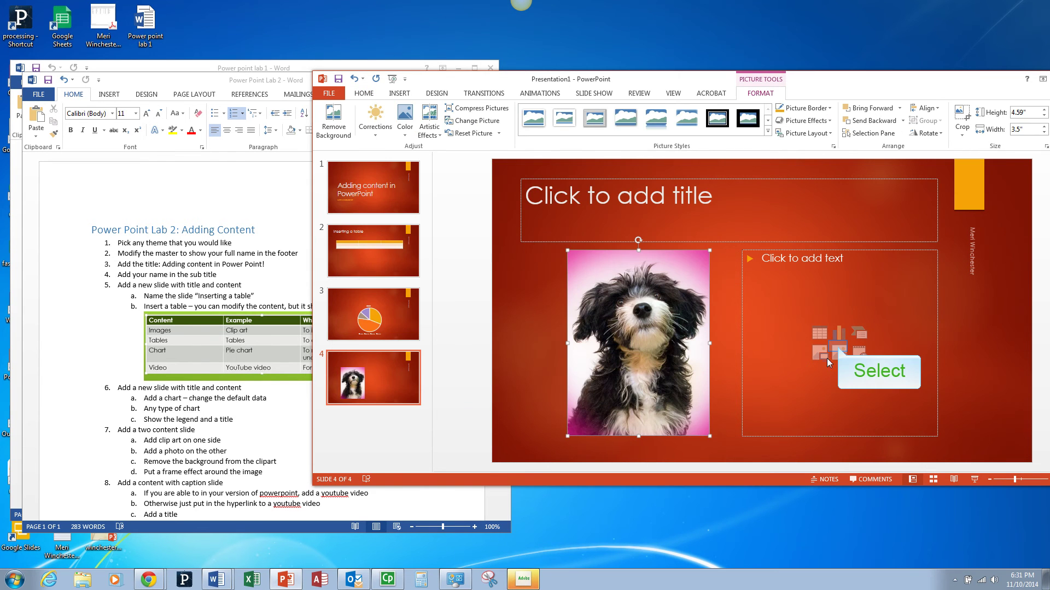
Search clip art for 'dog' and insert the Boy chasing dog image at right
click(839, 350)
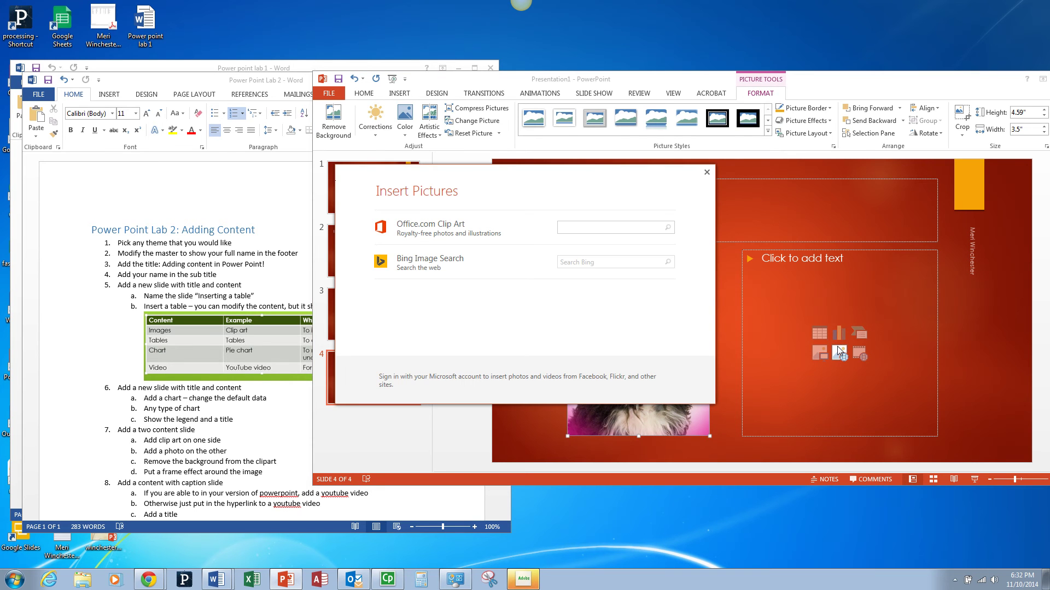
text(dog)
key(Return)
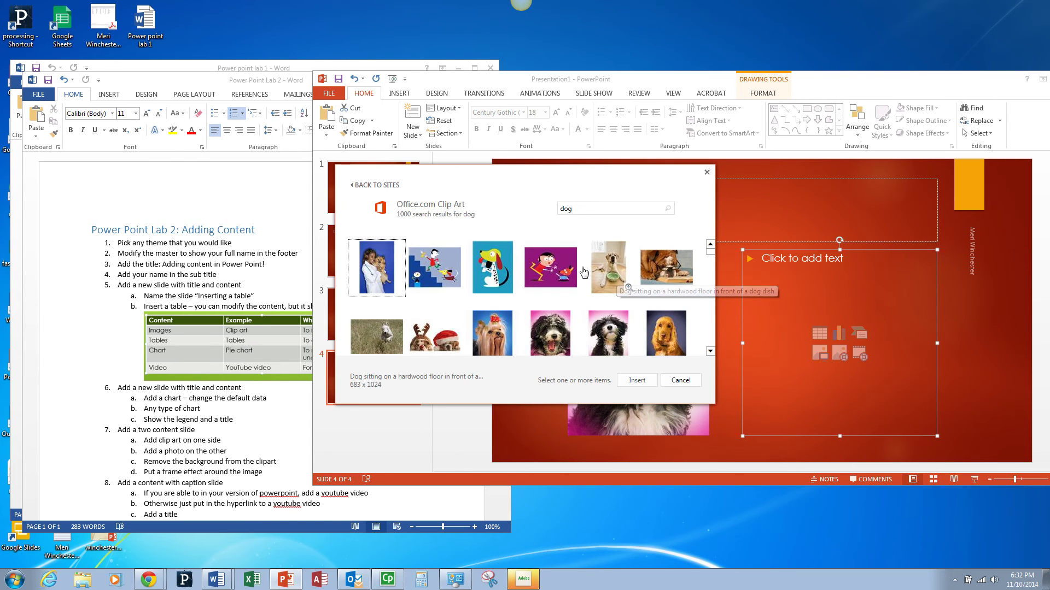
click(551, 267)
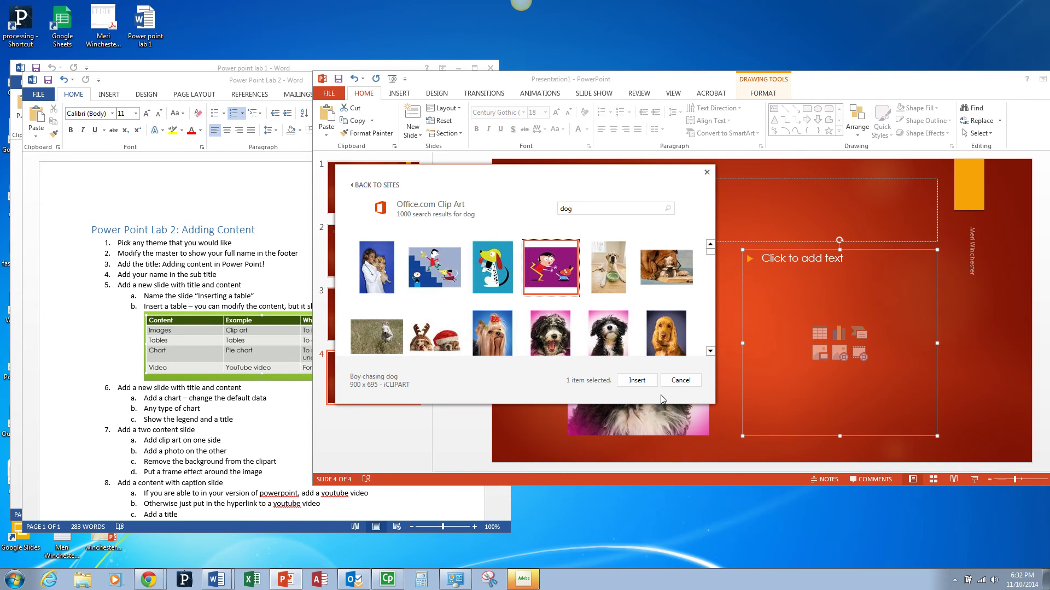
click(637, 380)
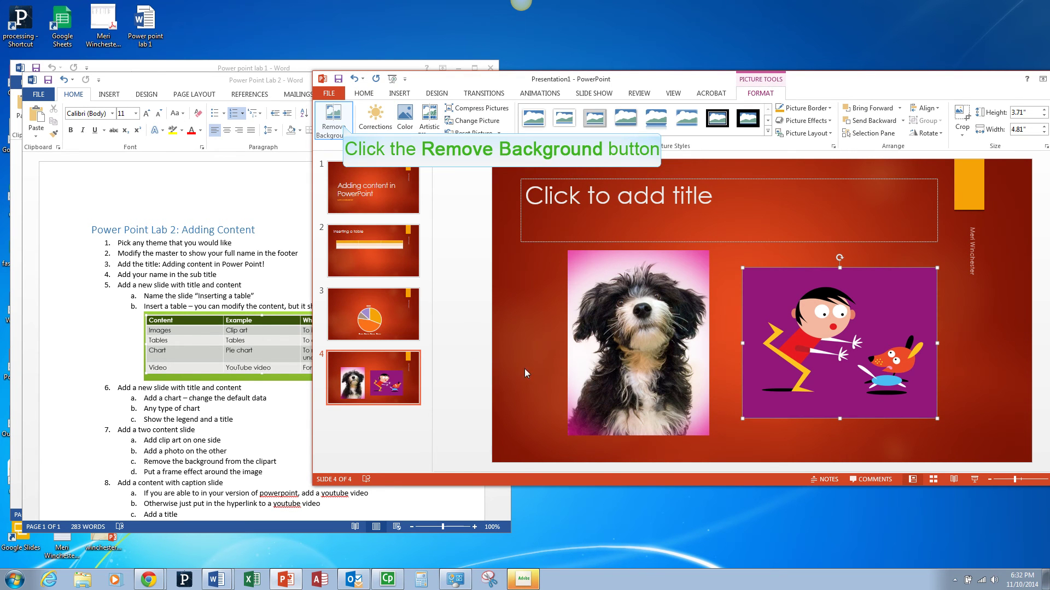
Remove the clip art's purple background, marking the boy, dog and shadow to keep
click(343, 127)
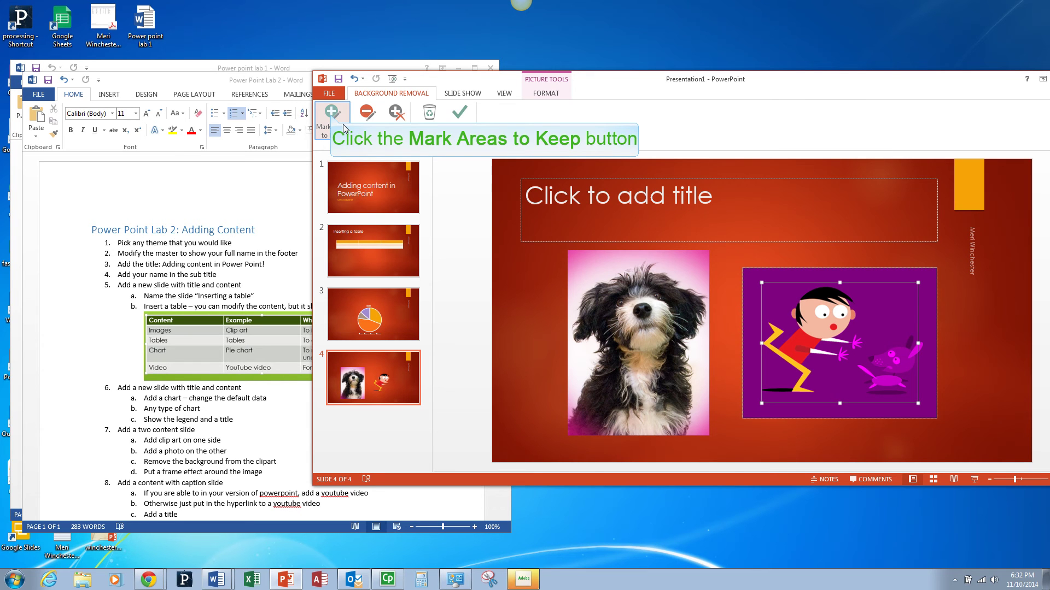
click(333, 123)
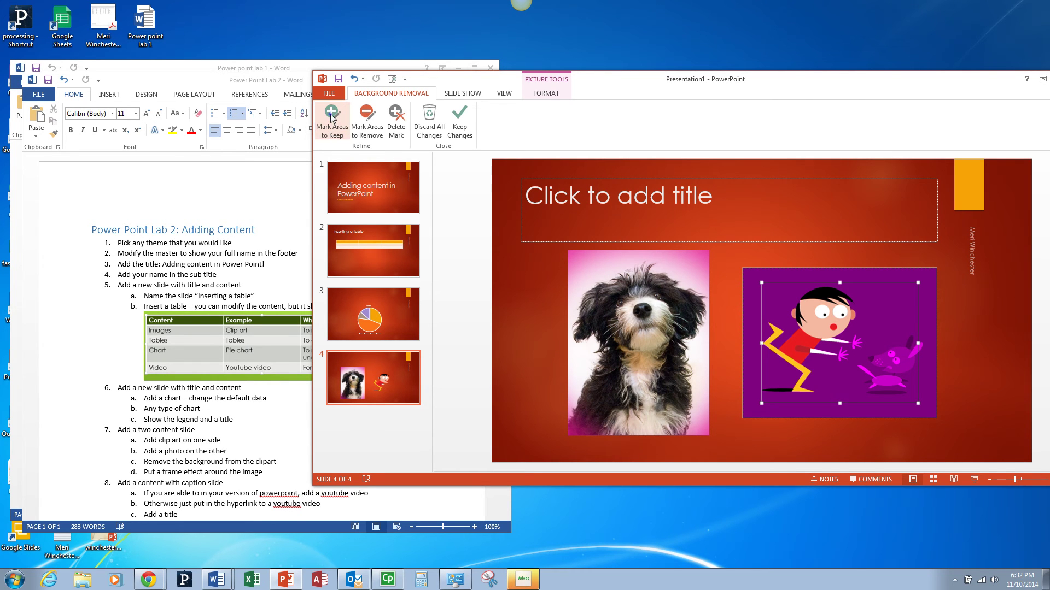
click(842, 351)
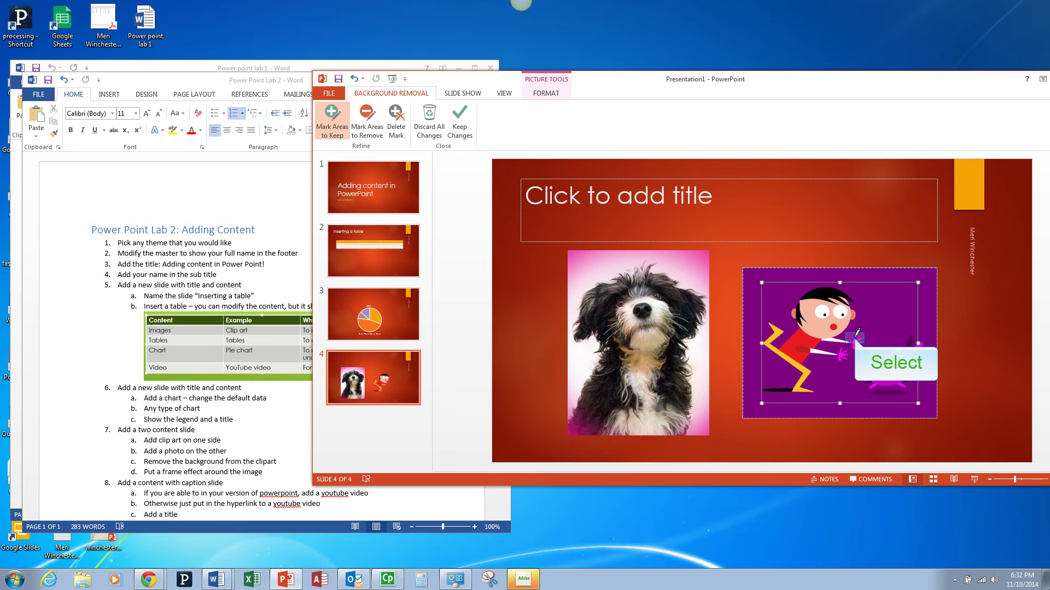
click(857, 334)
click(885, 356)
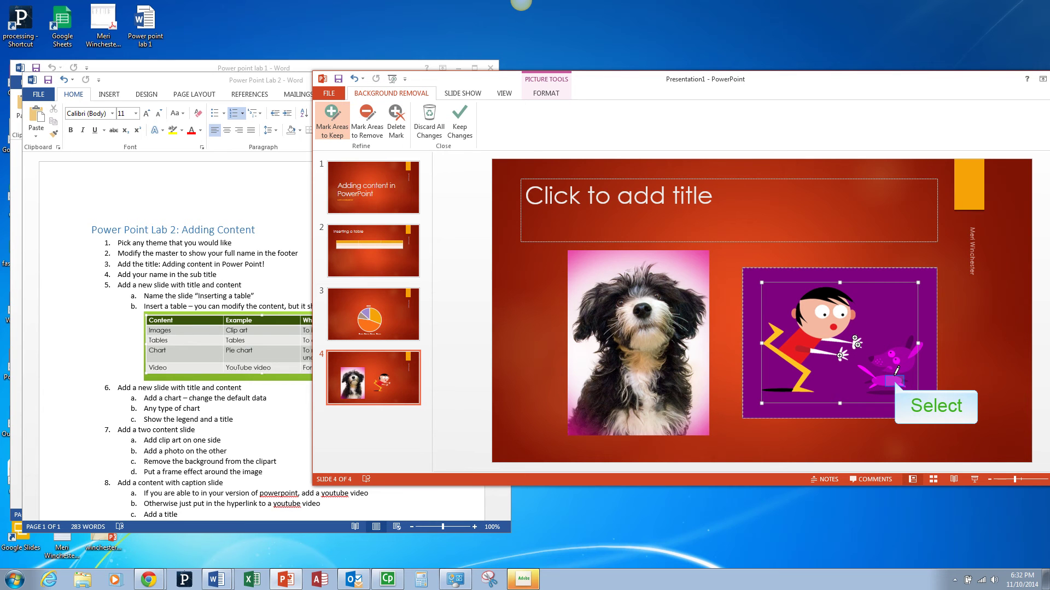
click(895, 378)
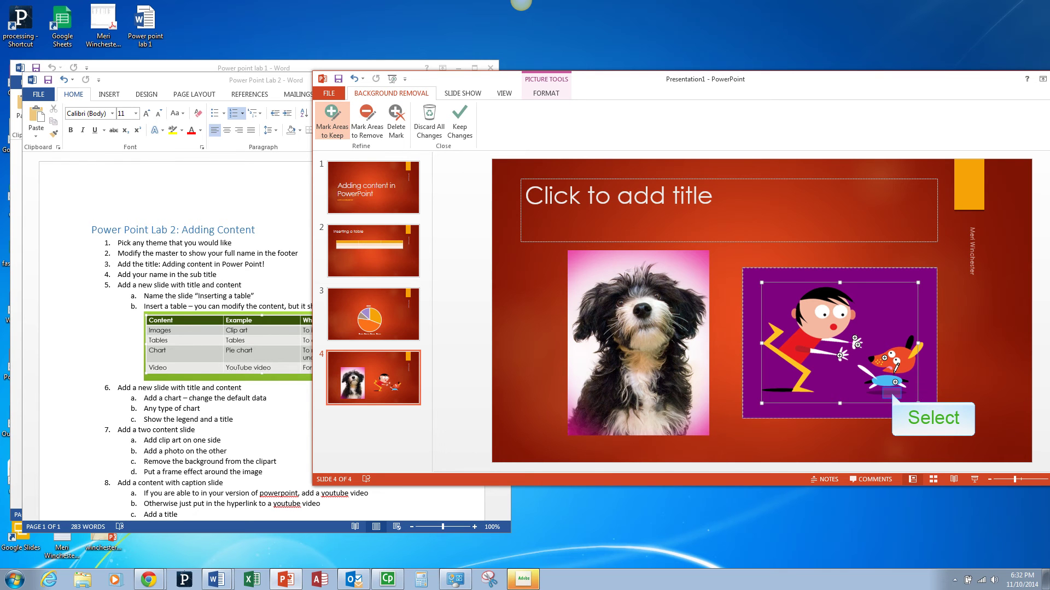
click(892, 392)
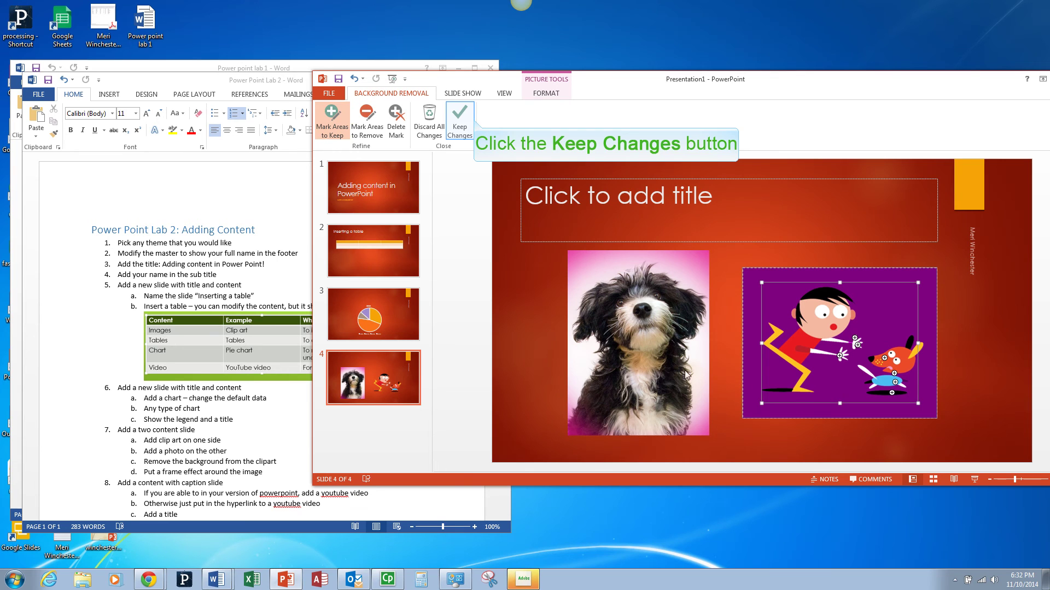
click(459, 120)
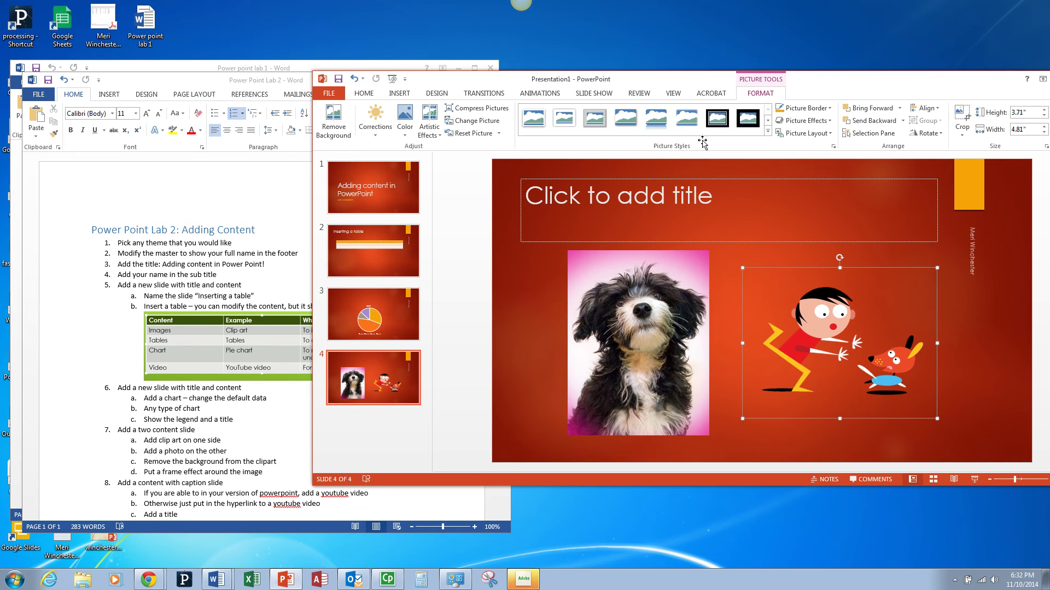
Give the dog photo the Reflected Bevel, Black style and title the slide 'Images'
drag(886, 312, 885, 319)
click(696, 338)
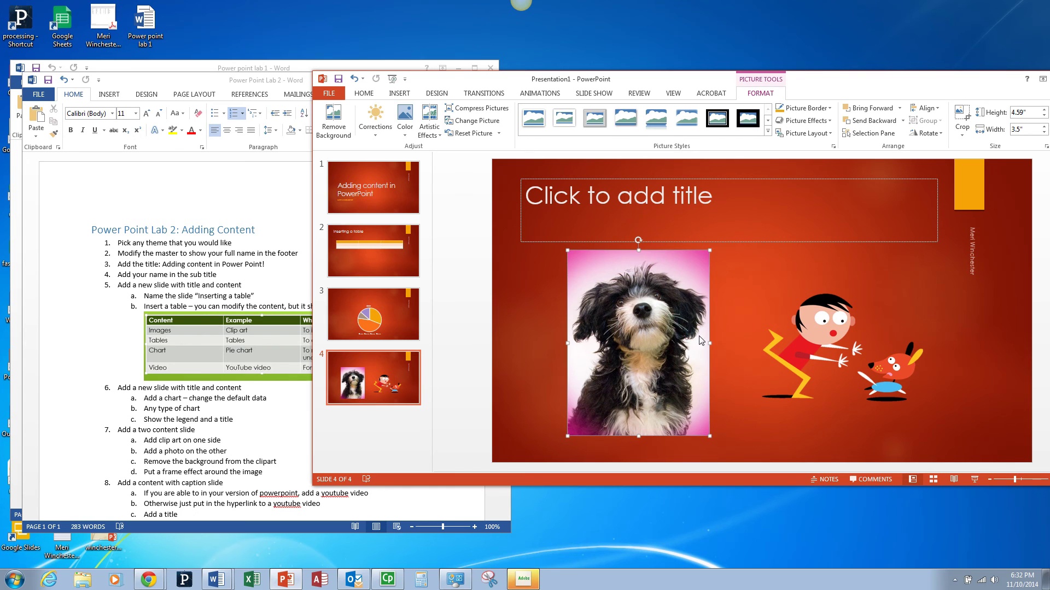
click(763, 132)
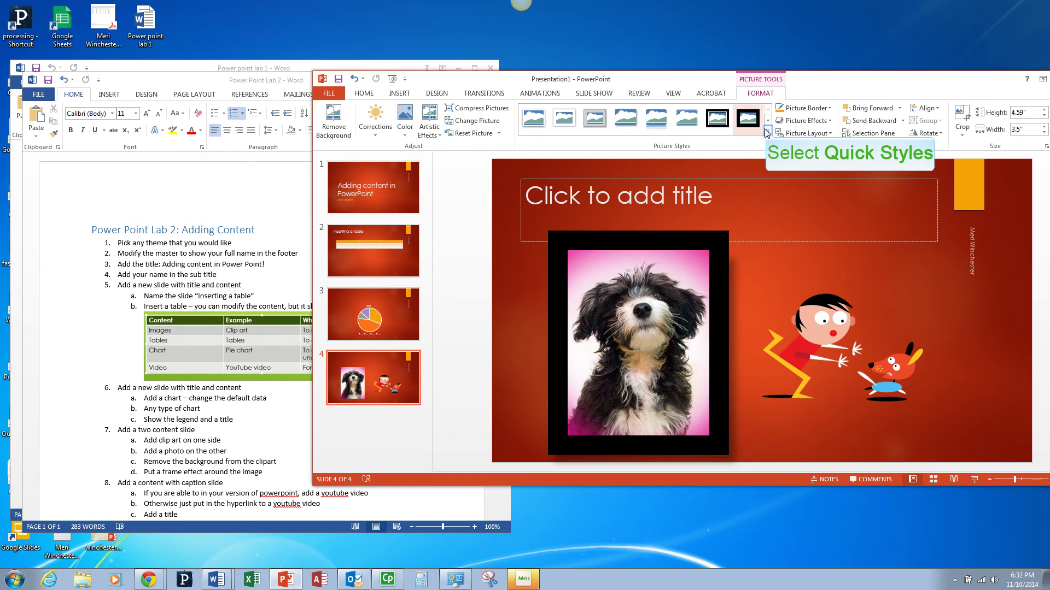
click(767, 133)
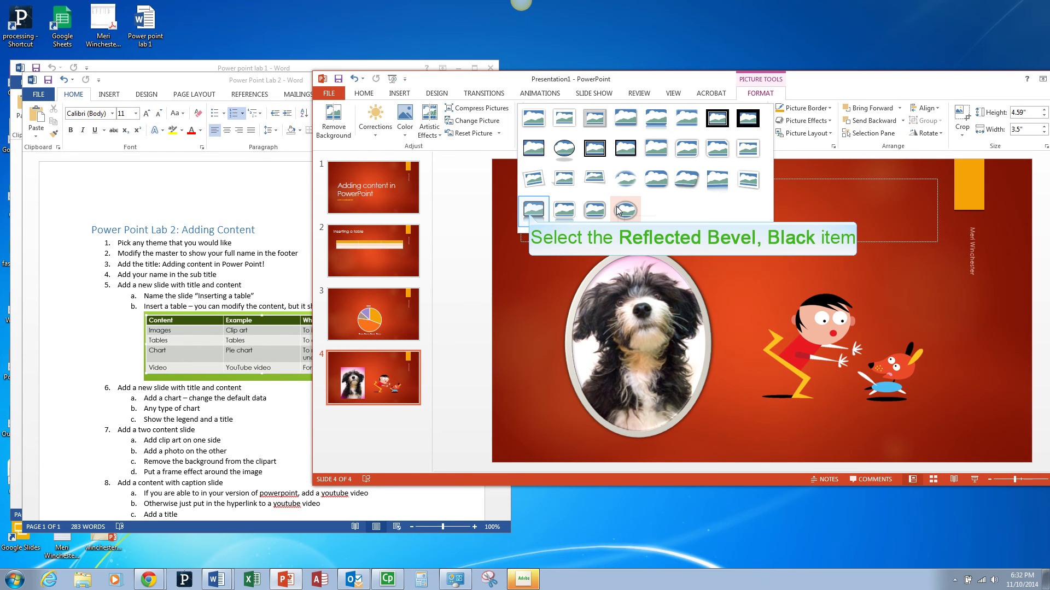
click(534, 214)
click(712, 224)
text(Images)
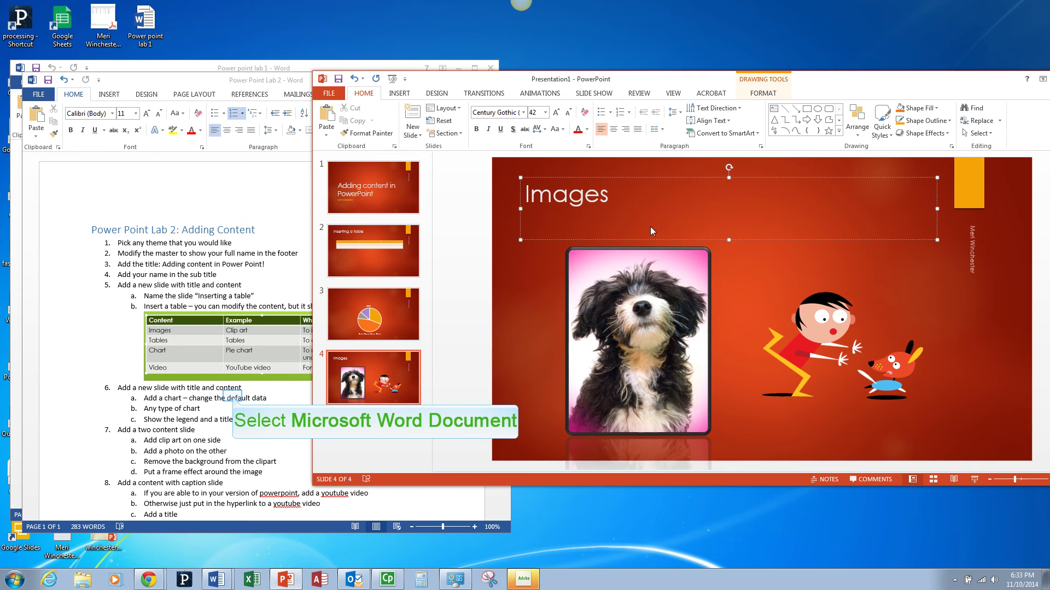
Check the Word lab instructions for the next slide, then return to the presentation
click(233, 400)
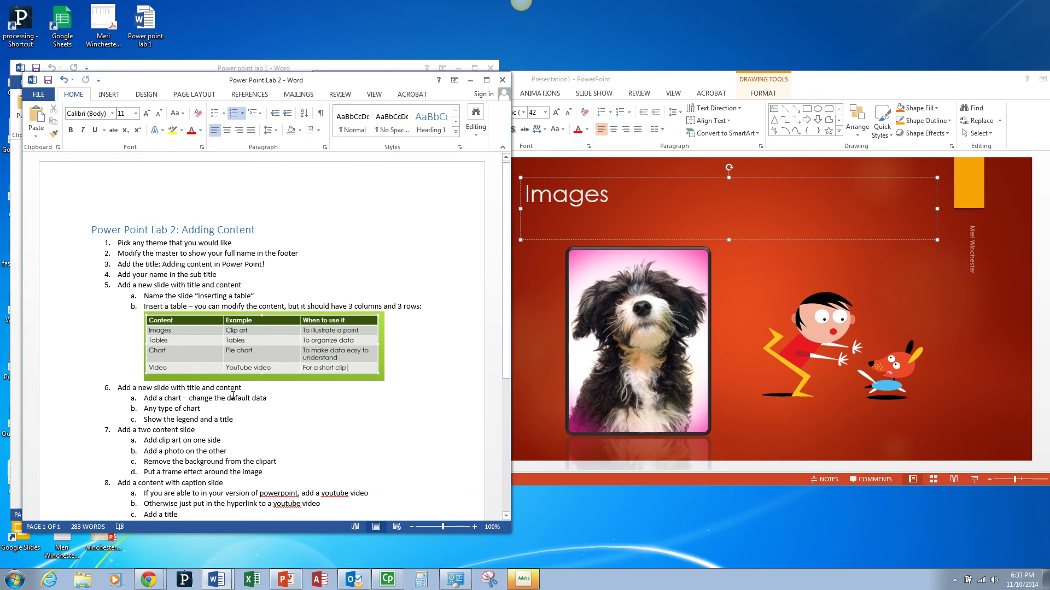
scroll(233, 396, down, 3)
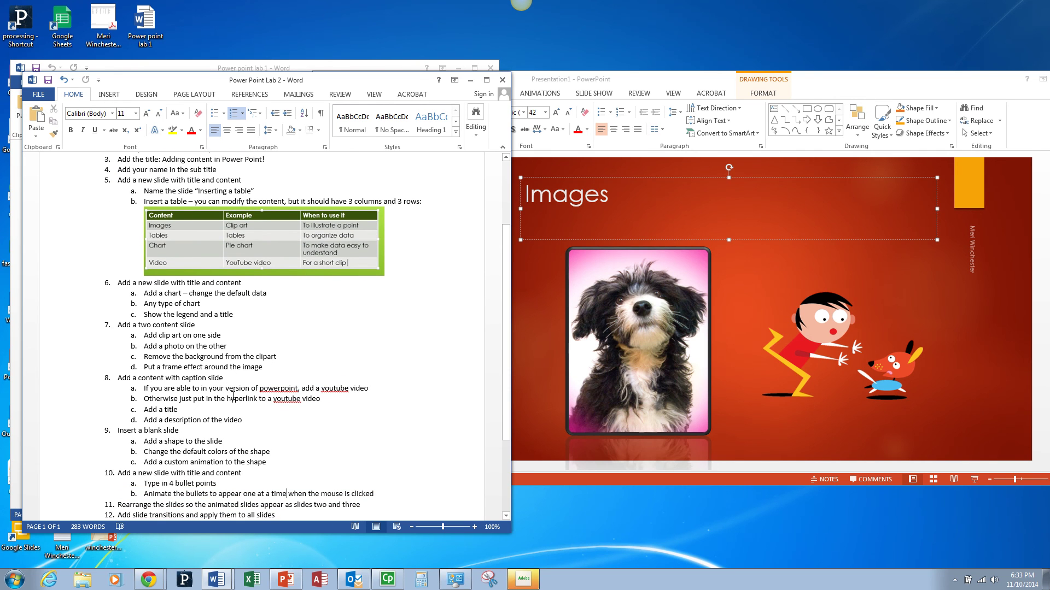
scroll(233, 396, down, 1)
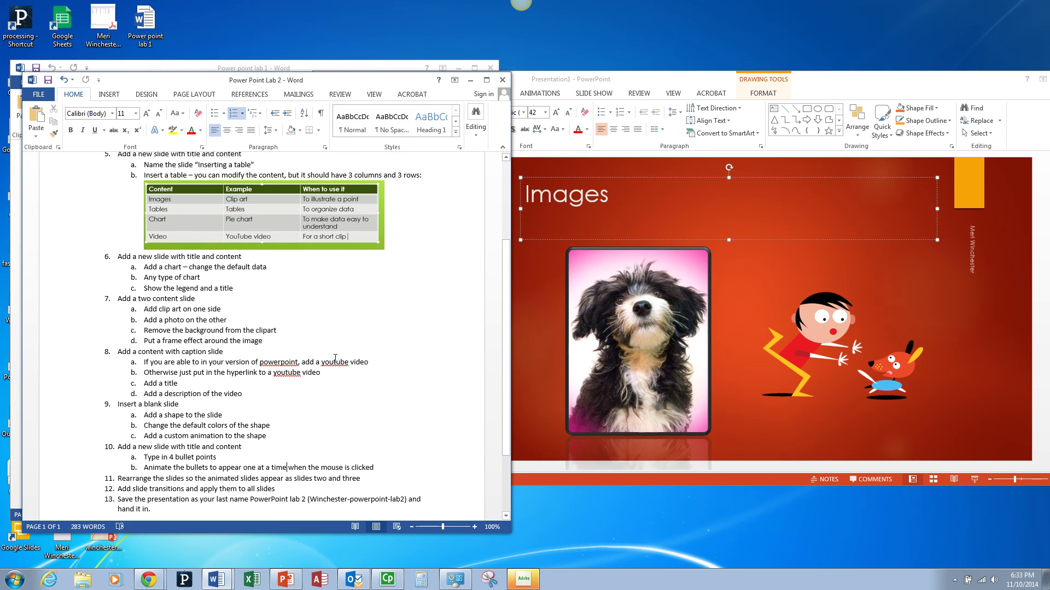
click(644, 227)
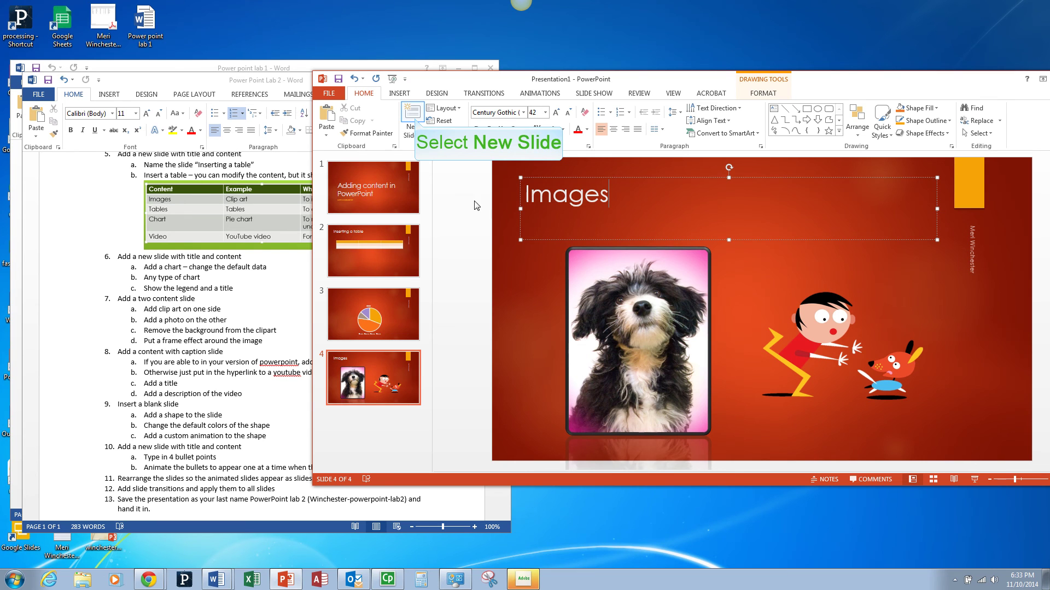
Add slide 5 with the Content with Caption layout and begin inserting a YouTube video
click(416, 116)
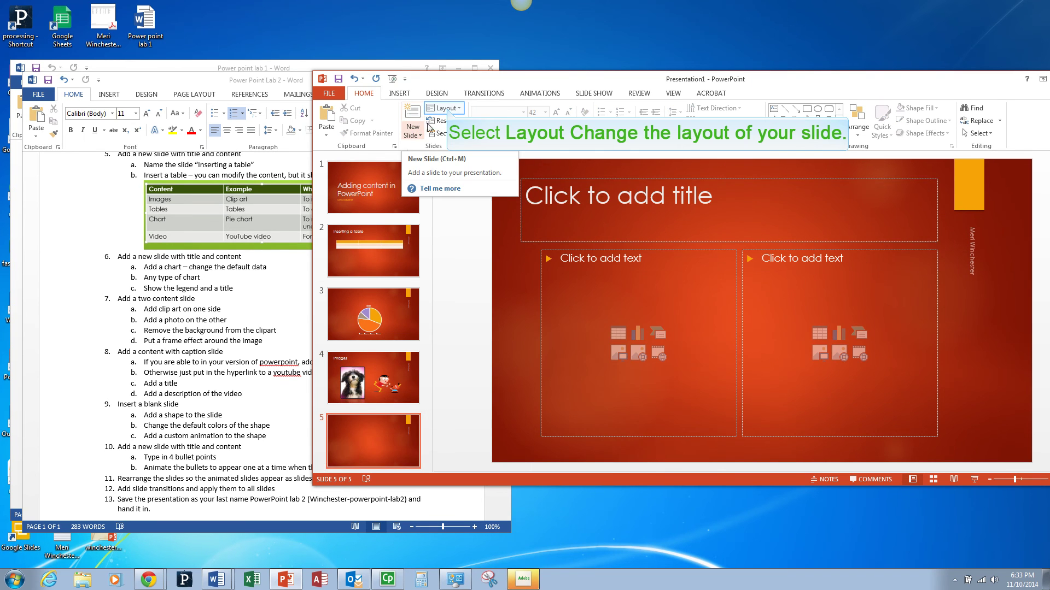
click(445, 109)
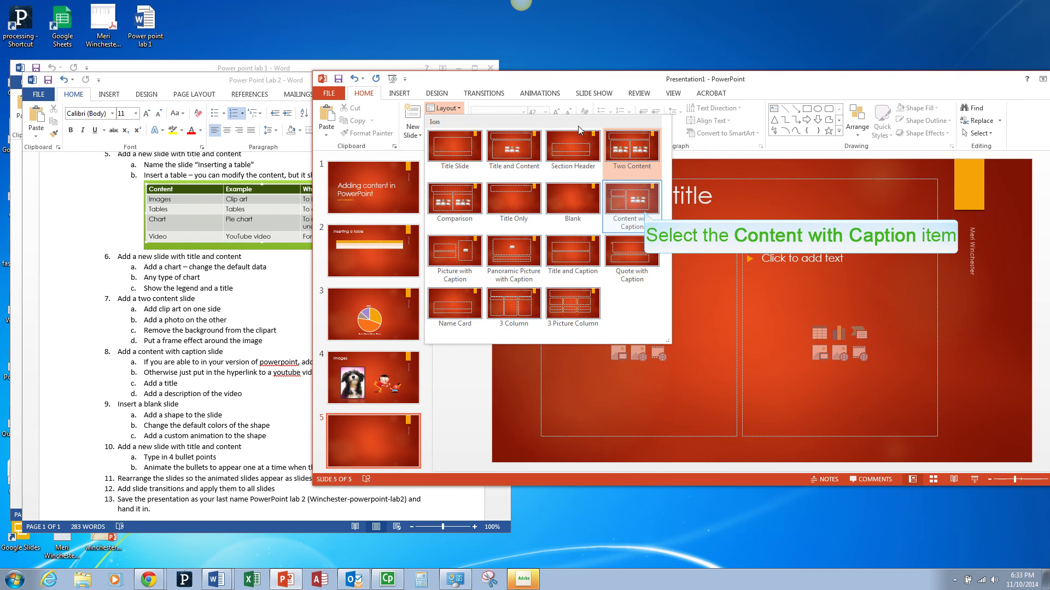
click(635, 212)
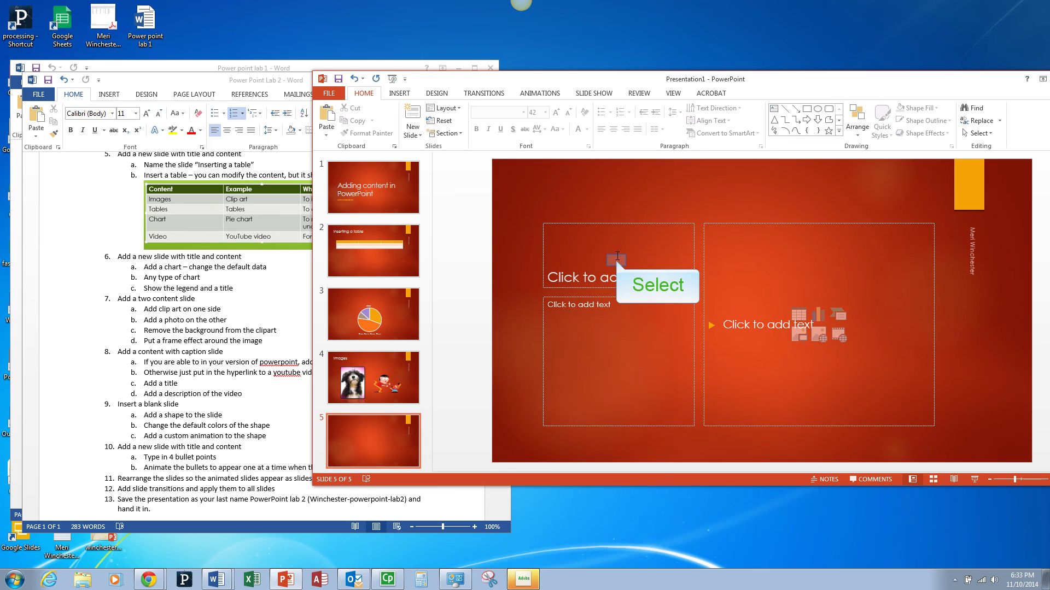
click(616, 262)
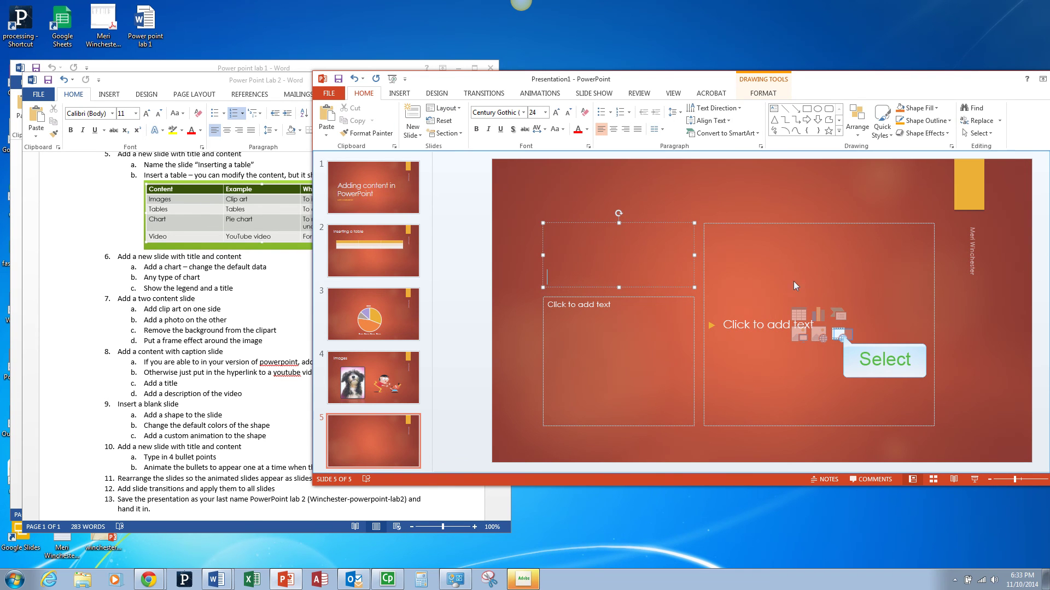
click(840, 335)
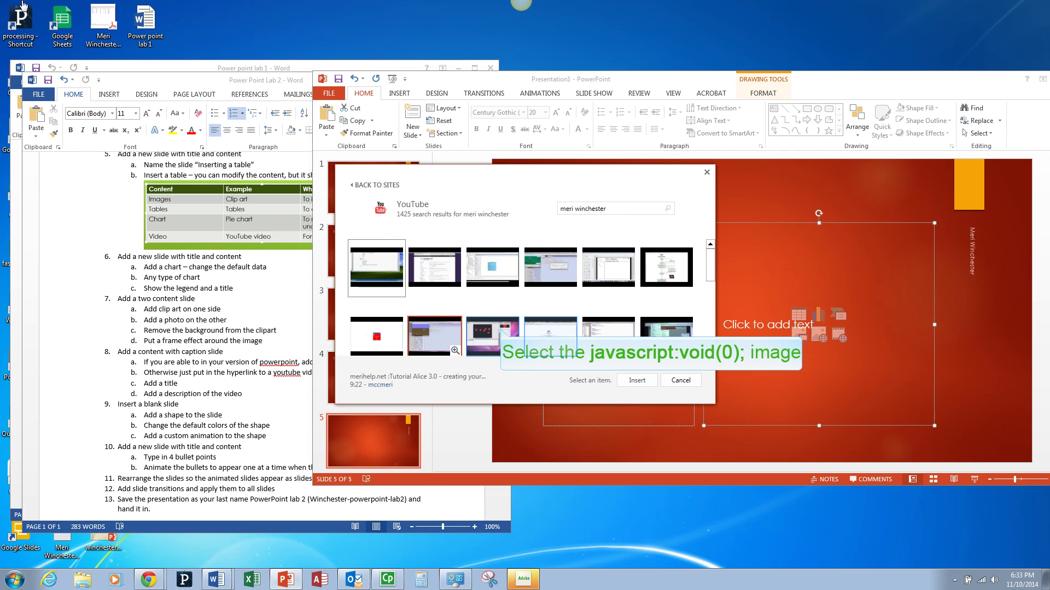
Insert the flashing-lights Flash tutorial YouTube video onto slide 5
click(501, 333)
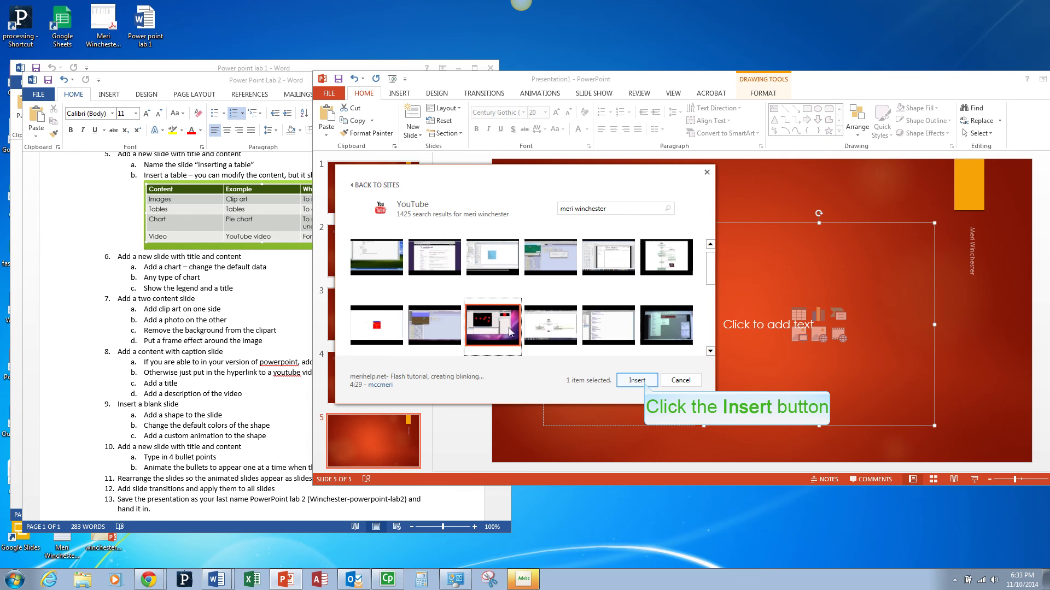
click(645, 380)
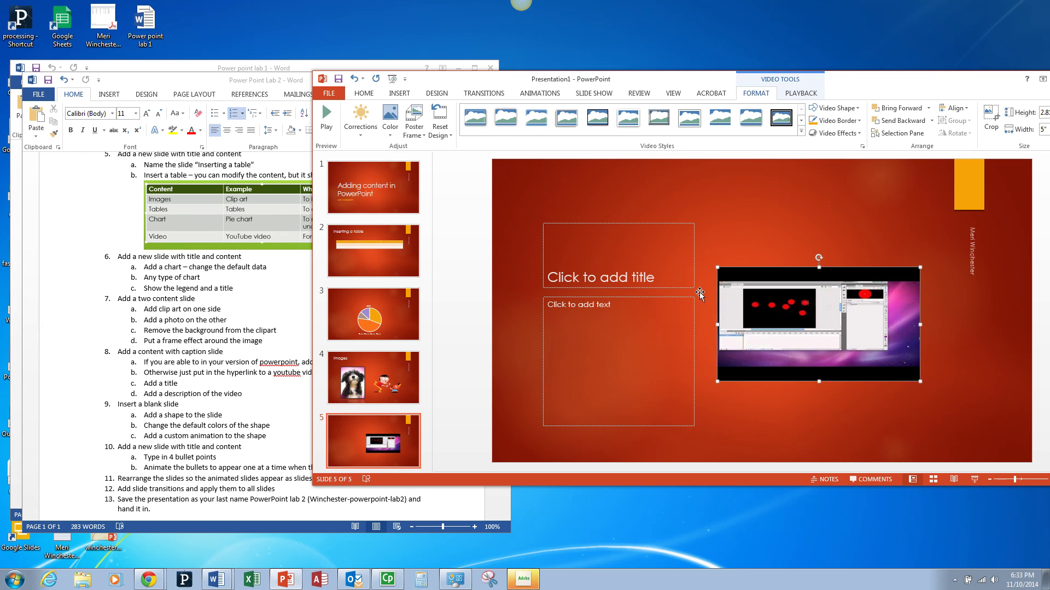
click(667, 276)
Title slide 5 'Flashing lights in Flash' with the caption 'Animating flashing lights'
click(668, 276)
text(Flashing lights in Flash)
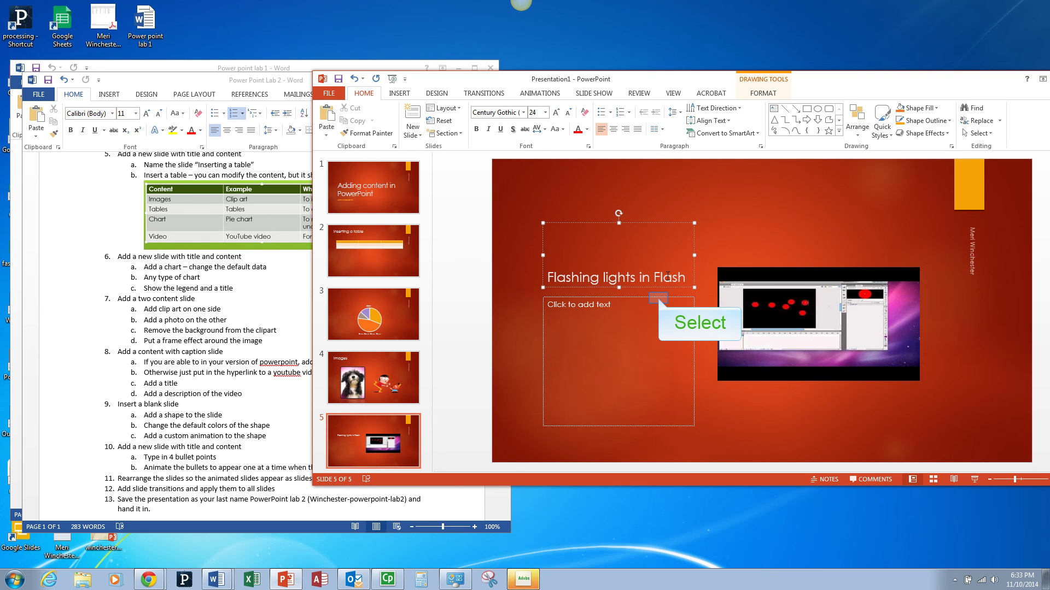
click(660, 299)
text(Animating flashing lights)
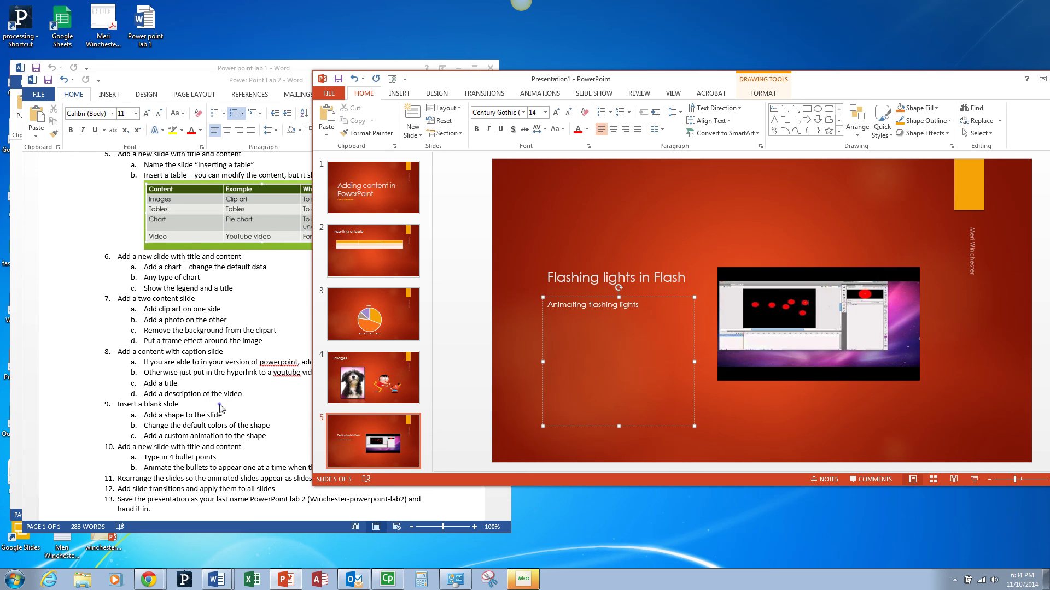
click(221, 408)
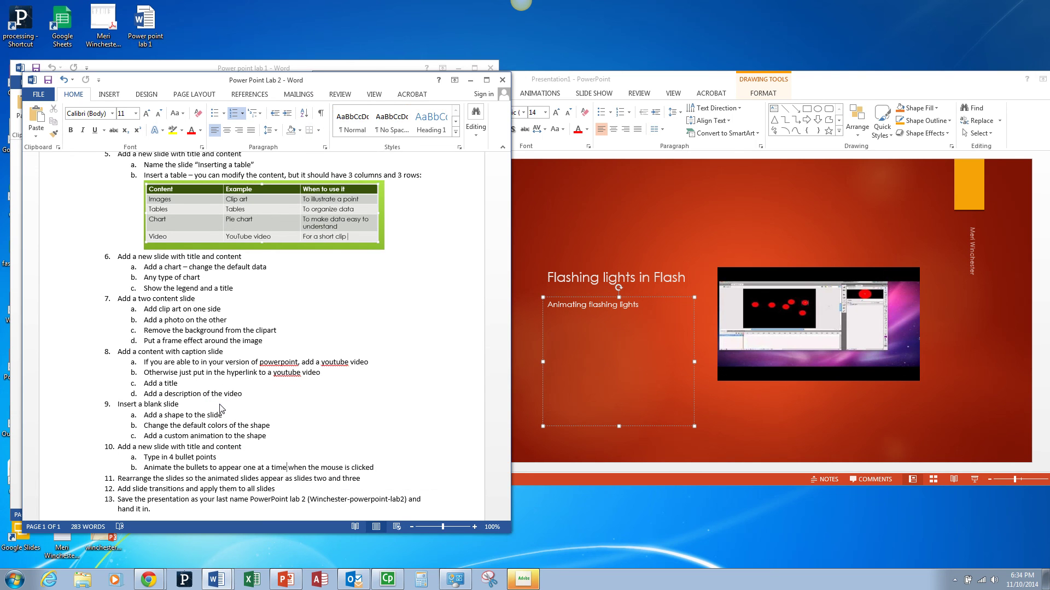